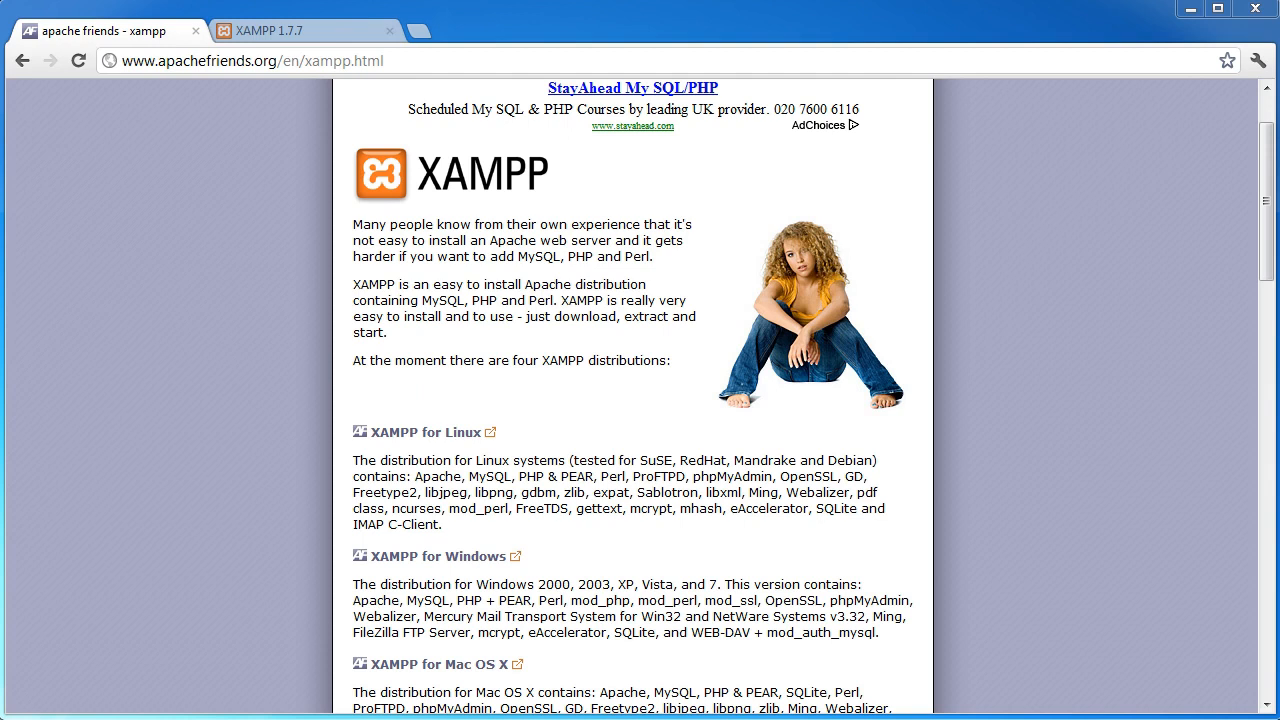
# Step: Examine the XAMPP distributions page, highlighting bundled components such as Apache, MySQL, phpMyAdmin and GD in the Linux description
pyautogui.moveTo(519, 476); pyautogui.dragTo(580, 521)
pyautogui.click(673, 540)
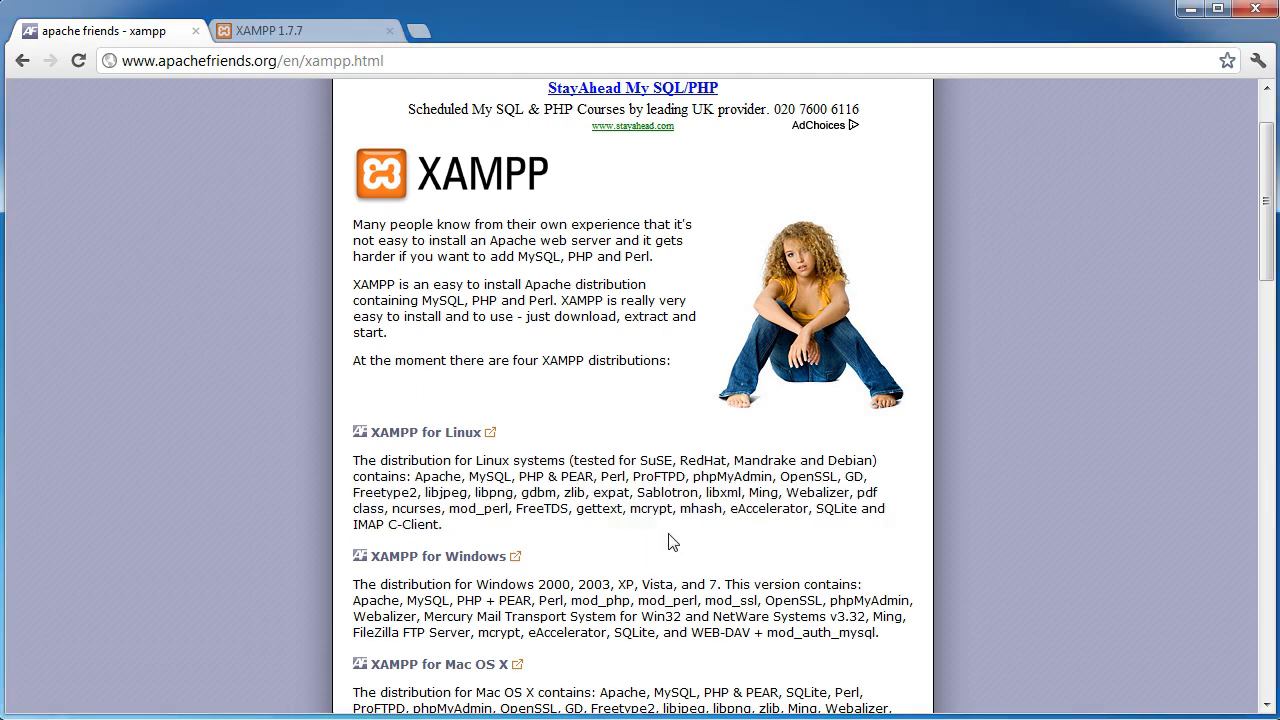
pyautogui.moveTo(693, 477)
pyautogui.mouseDown()
pyautogui.moveTo(768, 478)
pyautogui.moveTo(694, 478)
pyautogui.mouseUp()
pyautogui.click(768, 478)
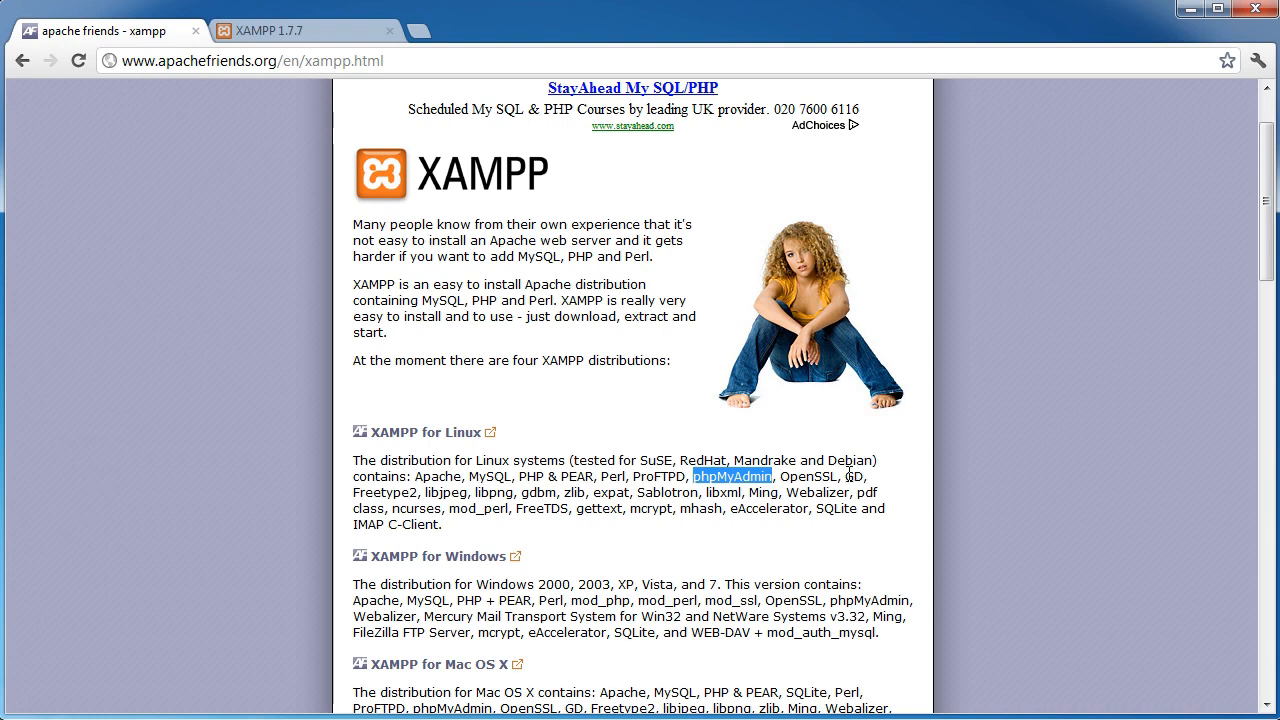
pyautogui.moveTo(845, 476); pyautogui.dragTo(862, 477)
pyautogui.click(924, 526)
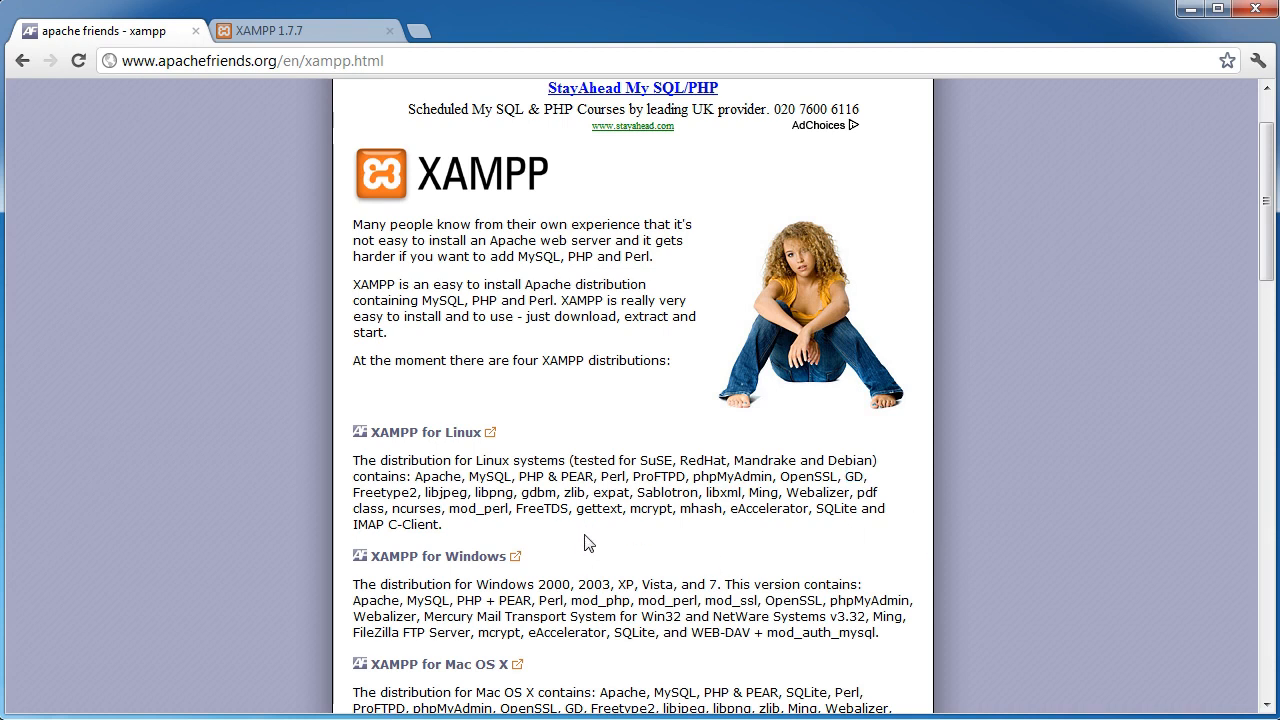
pyautogui.moveTo(367, 477); pyautogui.dragTo(722, 512)
pyautogui.click(769, 522)
pyautogui.moveTo(414, 477); pyautogui.dragTo(545, 478)
pyautogui.click(589, 545)
pyautogui.moveTo(693, 477); pyautogui.dragTo(775, 479)
pyautogui.click(772, 530)
pyautogui.scroll(-2, 430, 380)
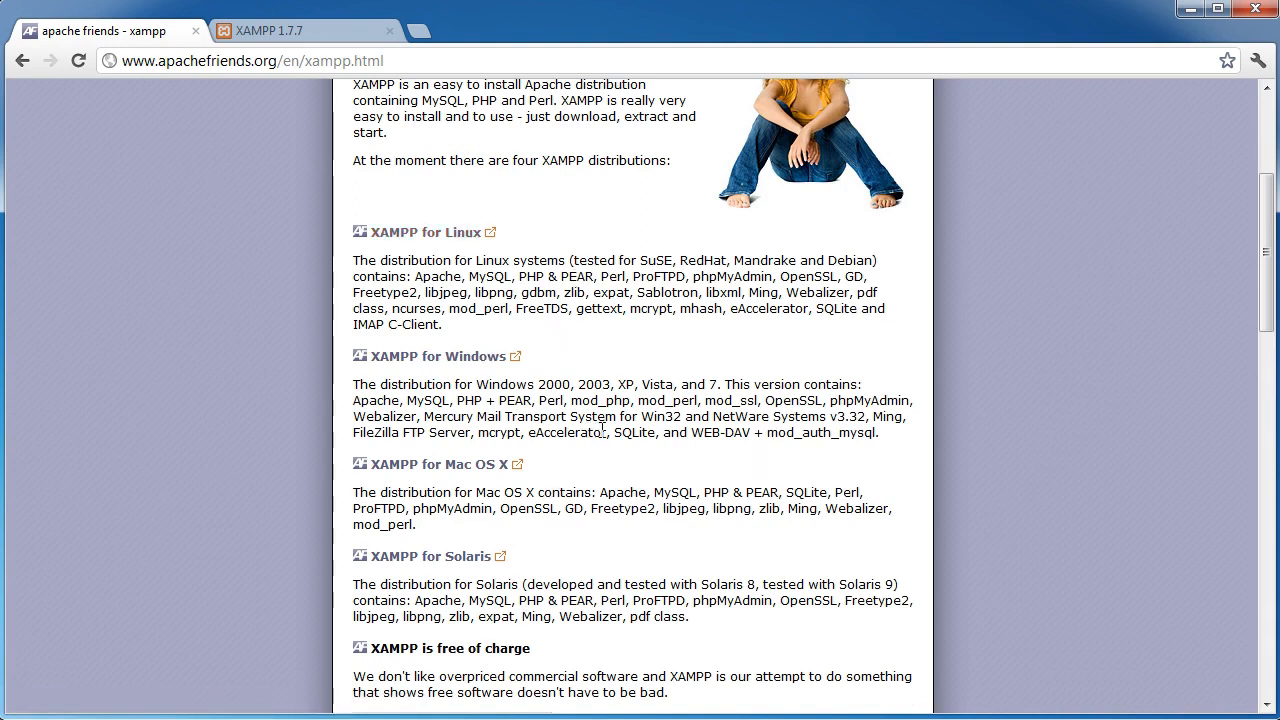
pyautogui.scroll(1, 603, 430)
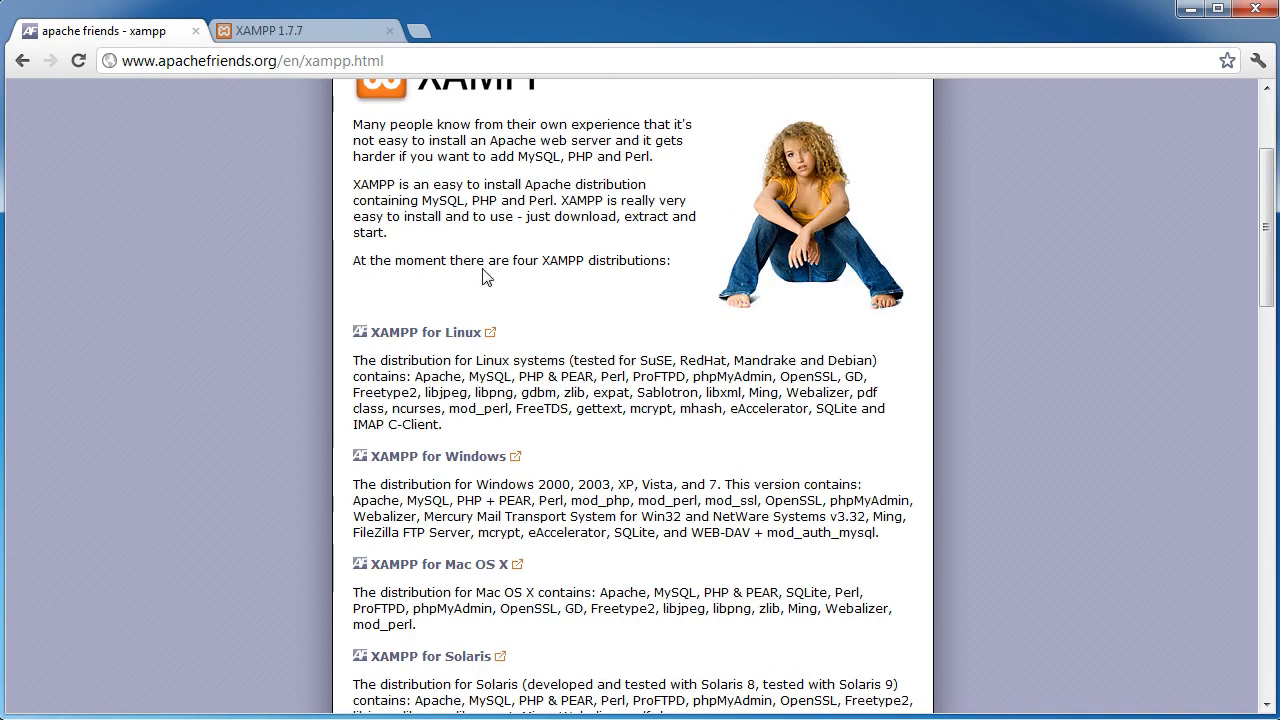
# Step: Switch to the local XAMPP 1.7.7 page, load the bare 127.0.0.1 address, and load the page through localhost
pyautogui.click(324, 34)
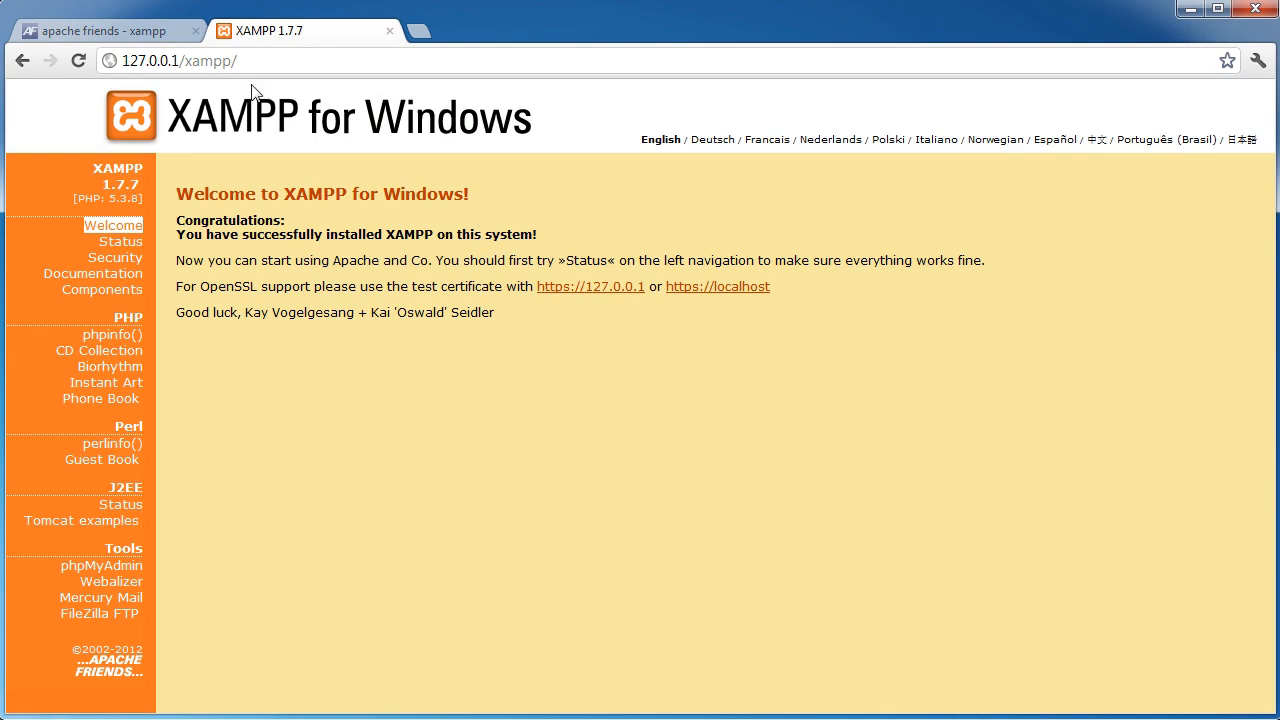
pyautogui.moveTo(260, 61); pyautogui.dragTo(184, 61)
pyautogui.press('BackSpace')
pyautogui.press('Return')
pyautogui.click(290, 58)
pyautogui.write('lo')
pyautogui.press('Return')
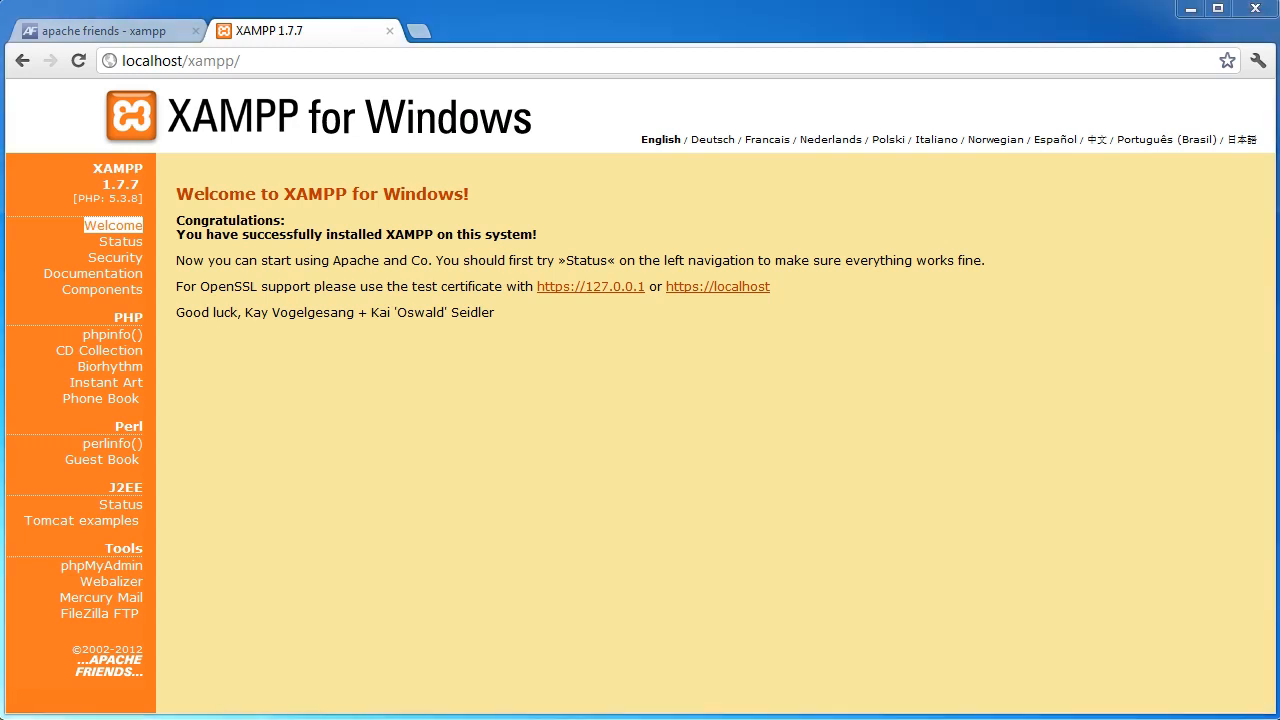
# Step: Bring the XAMPP Control Panel into view and open the Windows Services manager from it
pyautogui.moveTo(1150, 345); pyautogui.dragTo(606, 212)
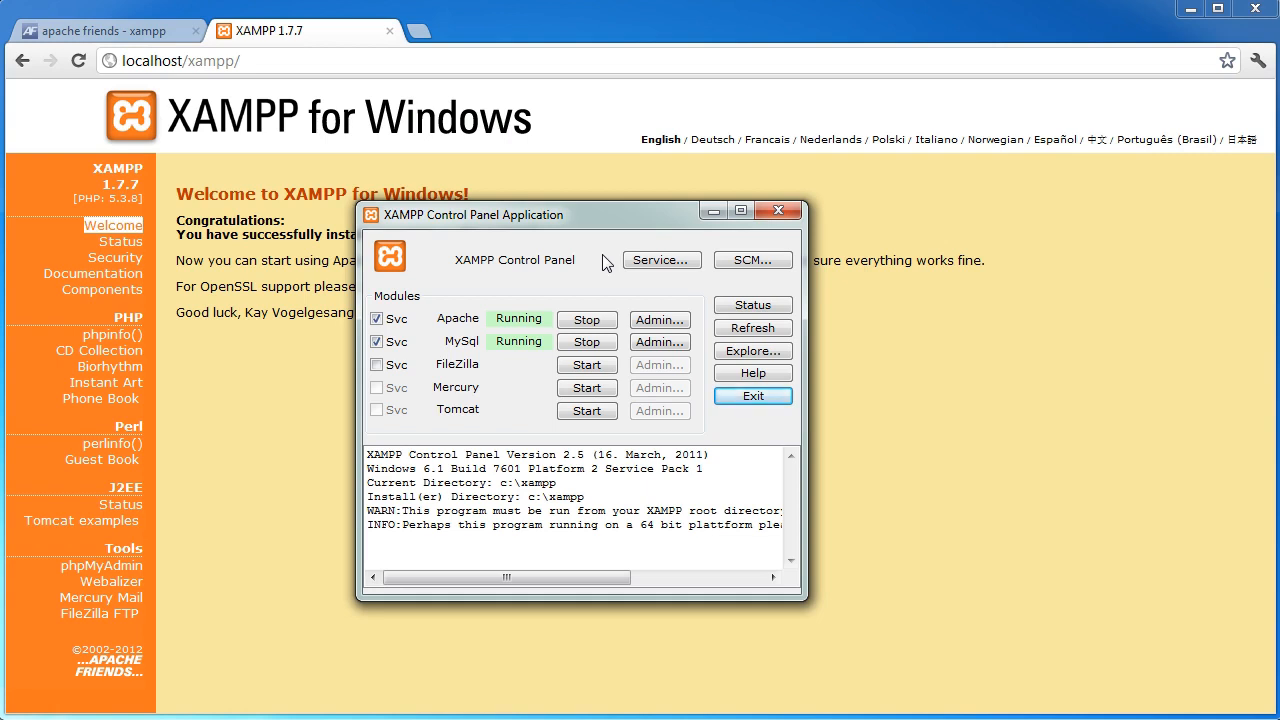
pyautogui.click(377, 342)
pyautogui.click(377, 342)
pyautogui.click(753, 260)
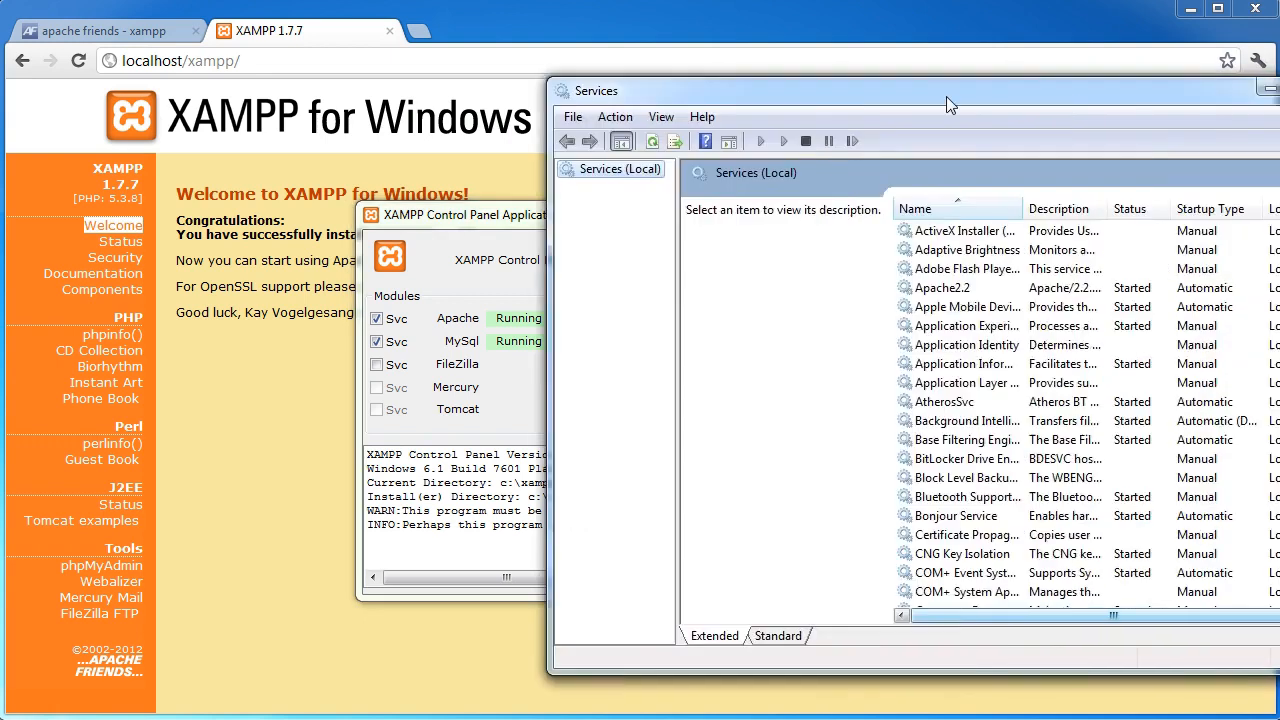
# Step: Bring the Services window into view, widen its Name column, and locate the Apache2.2 and mysql services
pyautogui.moveTo(946, 96); pyautogui.dragTo(620, 107)
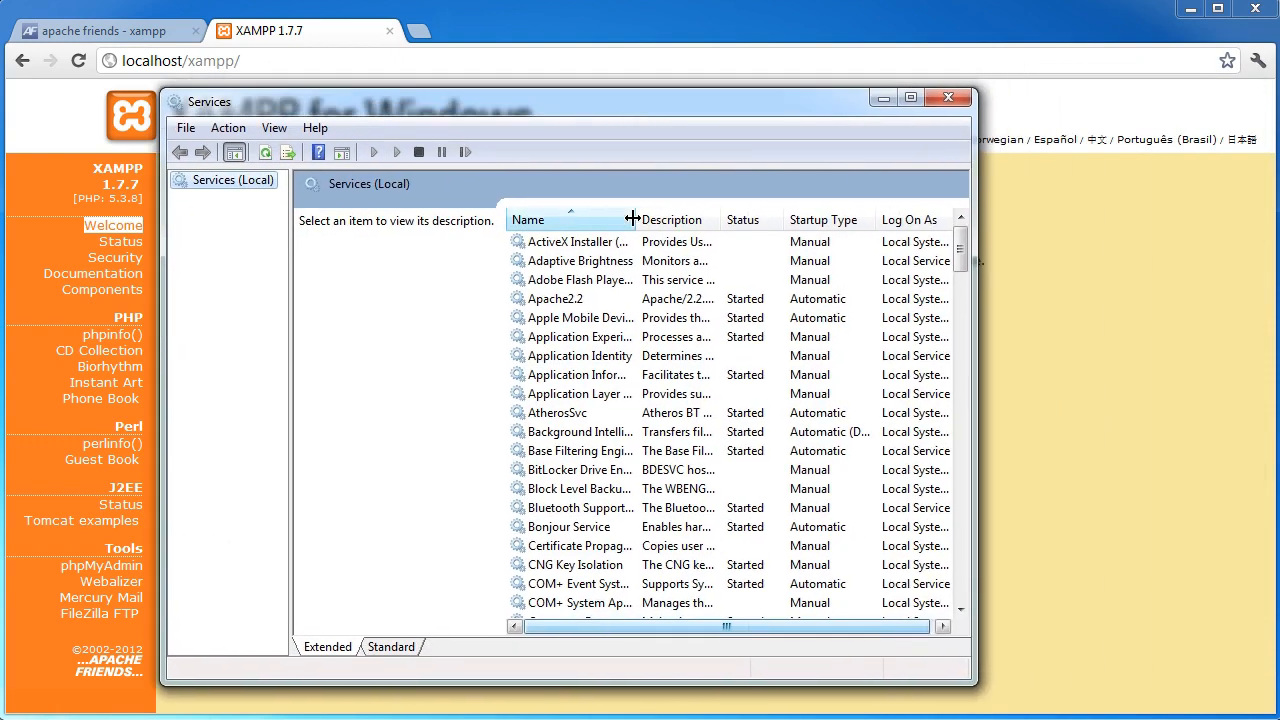
pyautogui.moveTo(632, 218); pyautogui.dragTo(715, 218)
pyautogui.click(557, 302)
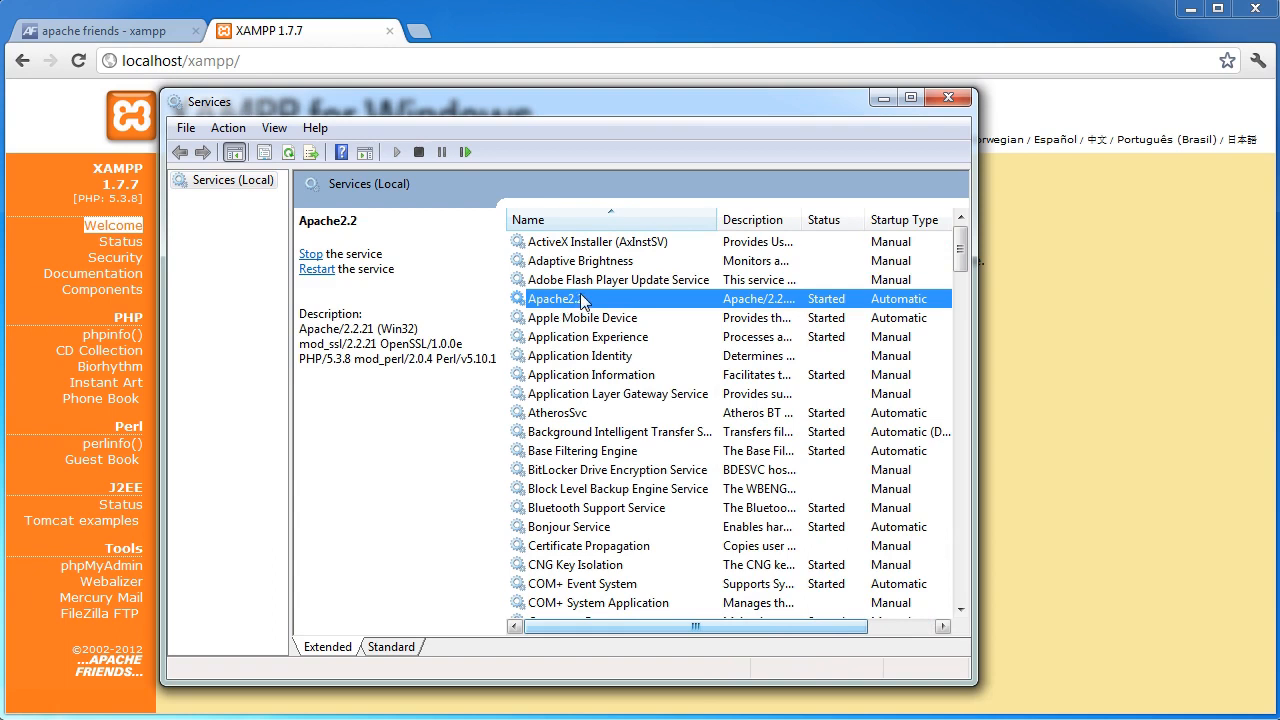
pyautogui.write('my')
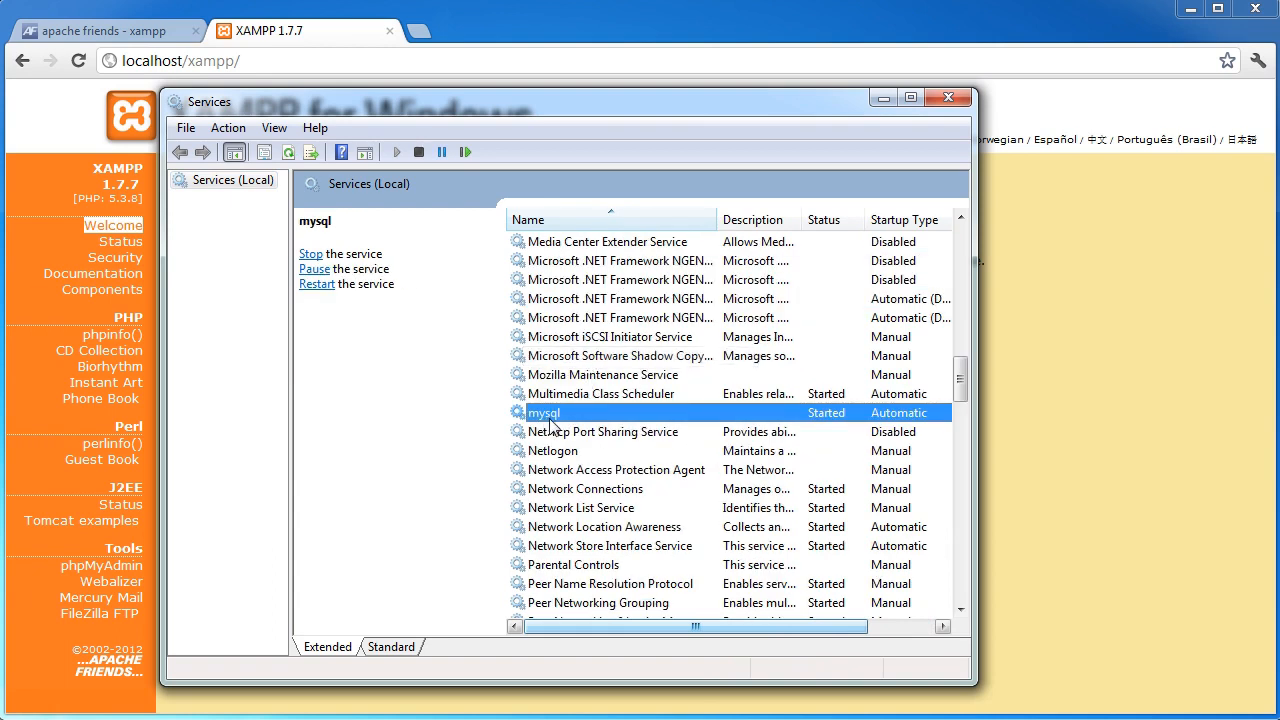
pyautogui.moveTo(960, 385); pyautogui.dragTo(963, 245)
# Step: Show the control actions of the Apache2.2 service, dismiss them, and move the Services window out of view
pyautogui.rightClick(622, 300)
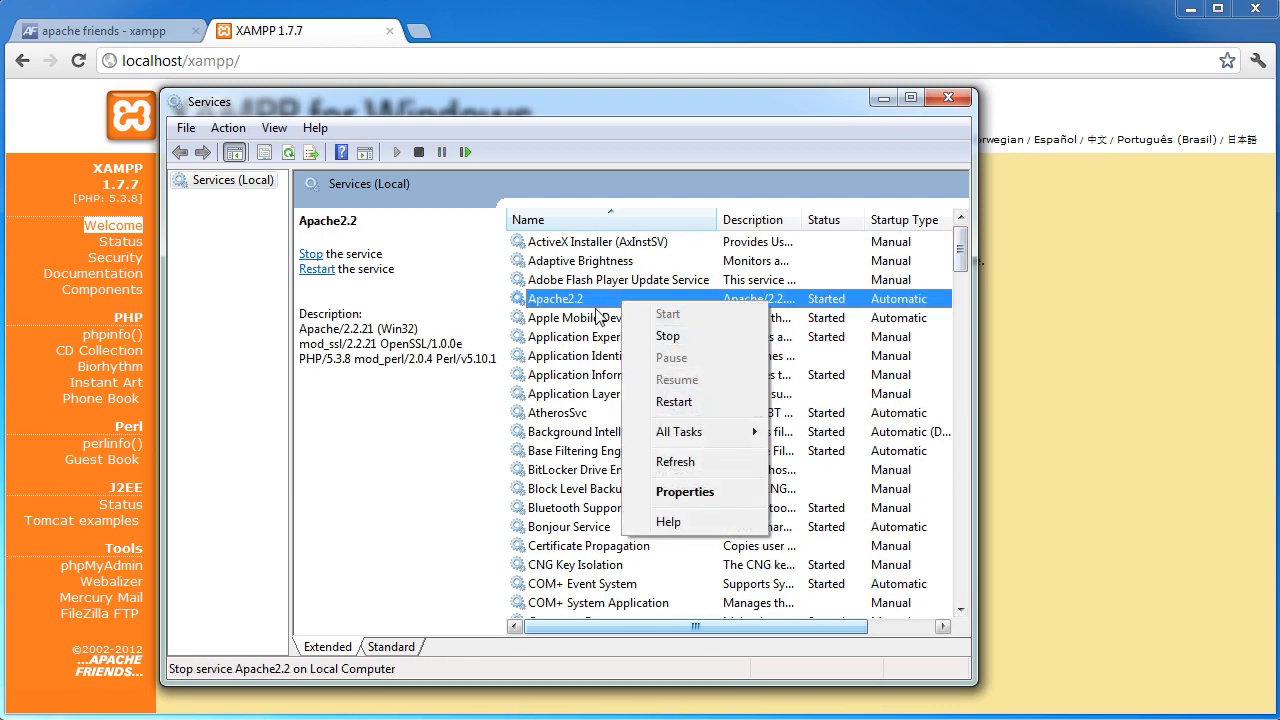
pyautogui.click(617, 328)
pyautogui.moveTo(635, 115); pyautogui.dragTo(1279, 118)
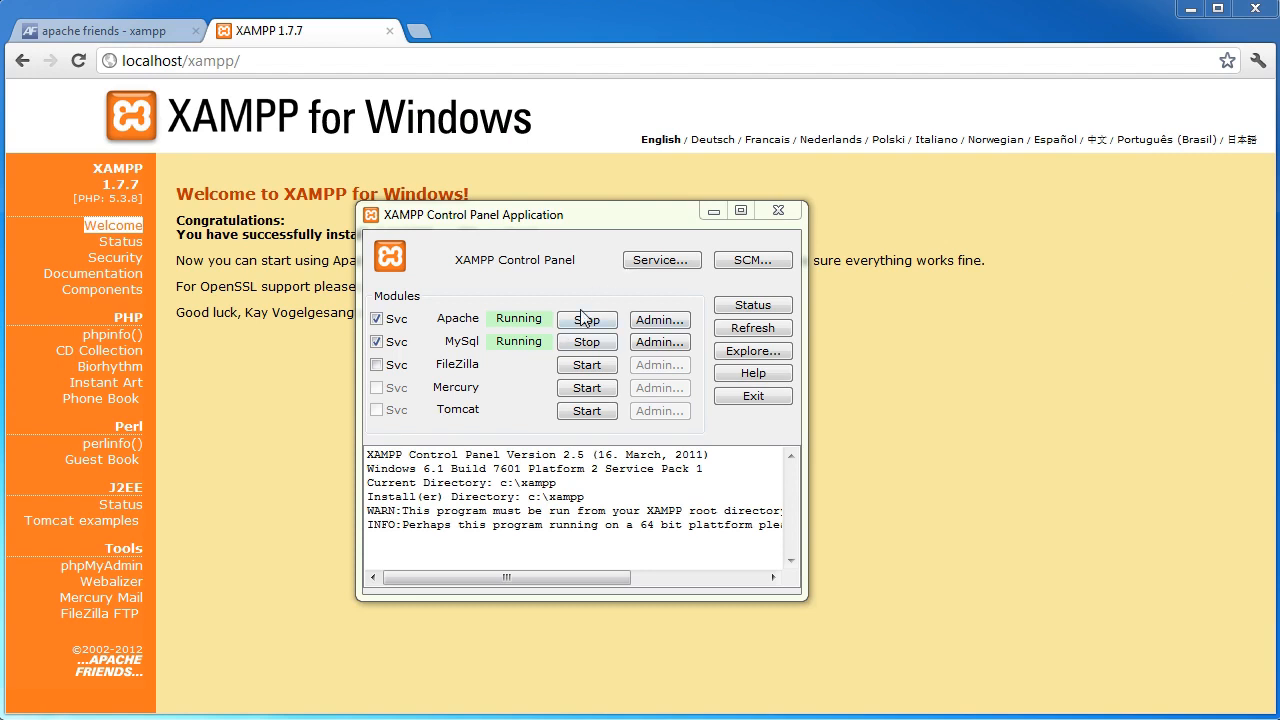
# Step: Reposition the XAMPP Control Panel and bring Services back to show the Apache2.2 actions, including Restart
pyautogui.moveTo(565, 214); pyautogui.dragTo(601, 230)
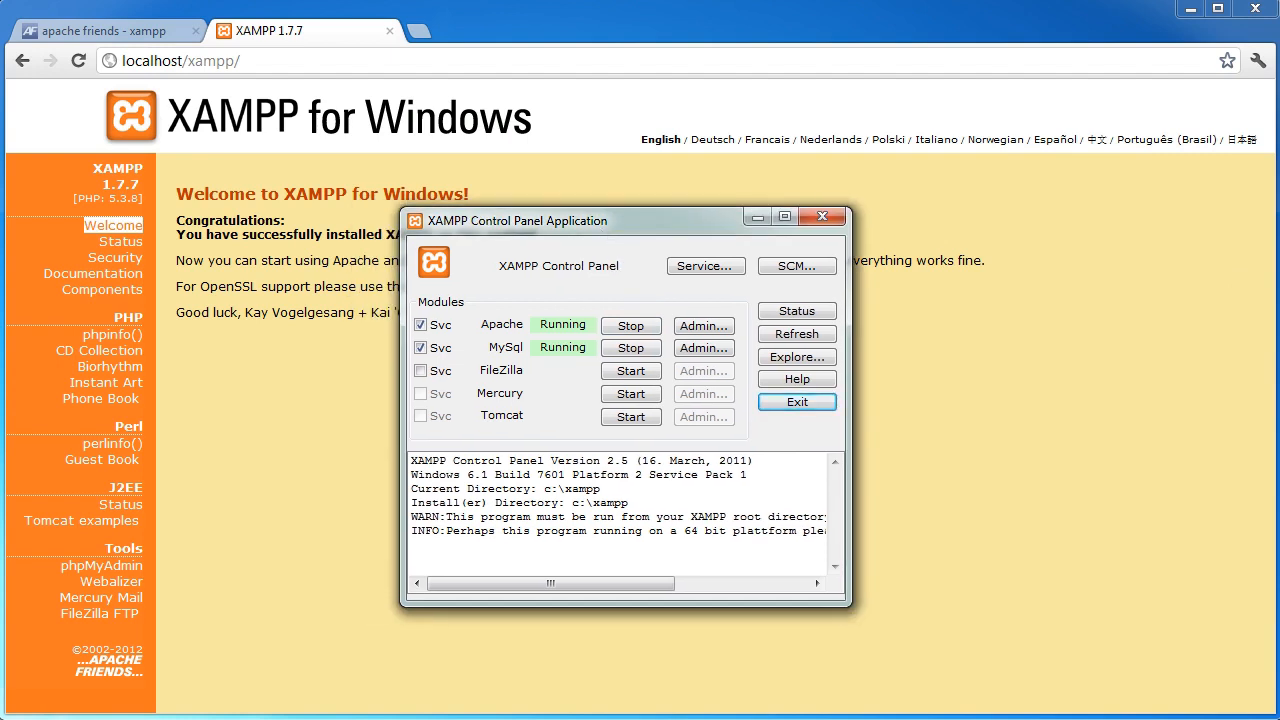
pyautogui.moveTo(1279, 160); pyautogui.dragTo(722, 107)
pyautogui.rightClick(641, 309)
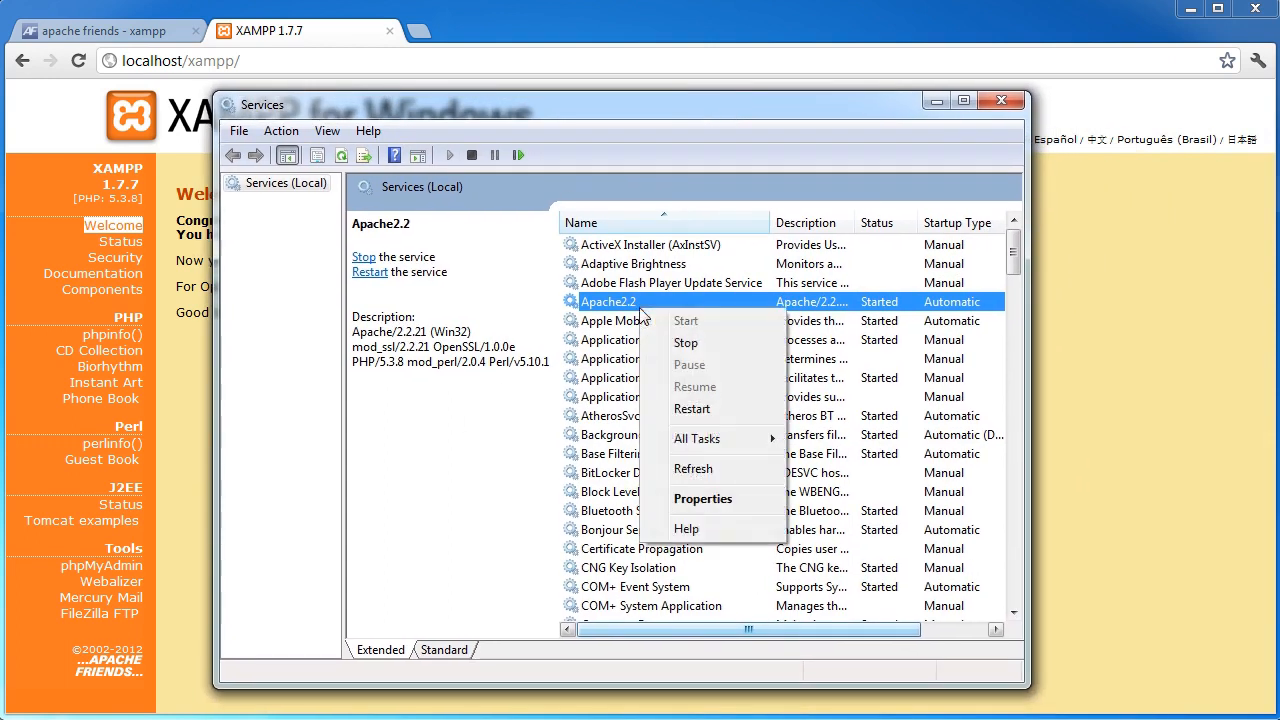
pyautogui.click(712, 402)
# Step: Move the Services window aside and close the XAMPP Control Panel
pyautogui.moveTo(778, 104); pyautogui.dragTo(919, 110)
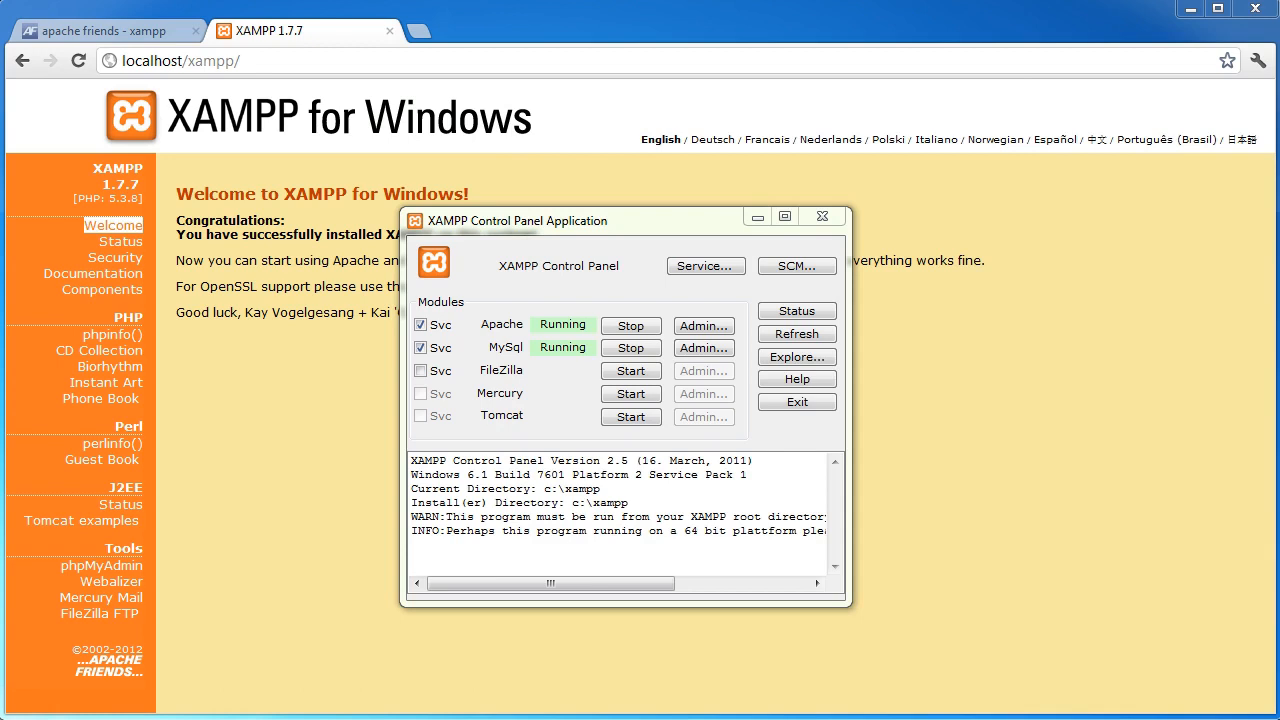
pyautogui.moveTo(696, 230); pyautogui.dragTo(706, 228)
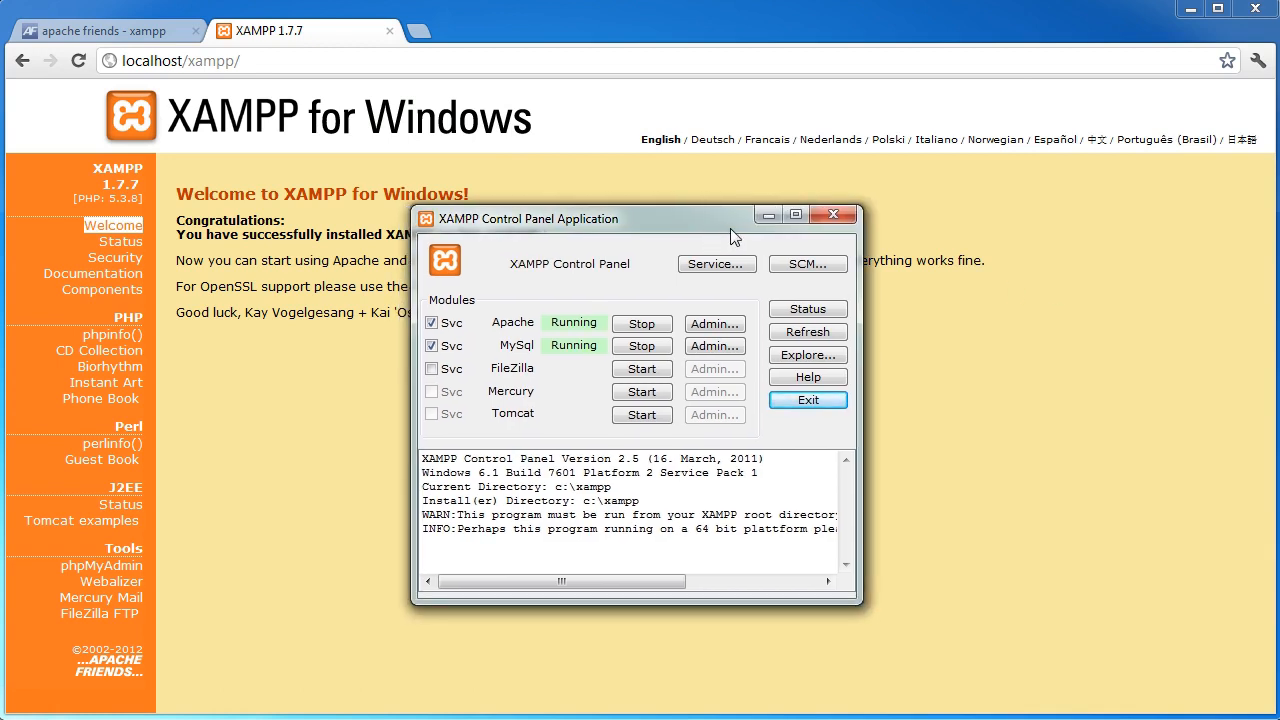
pyautogui.click(820, 215)
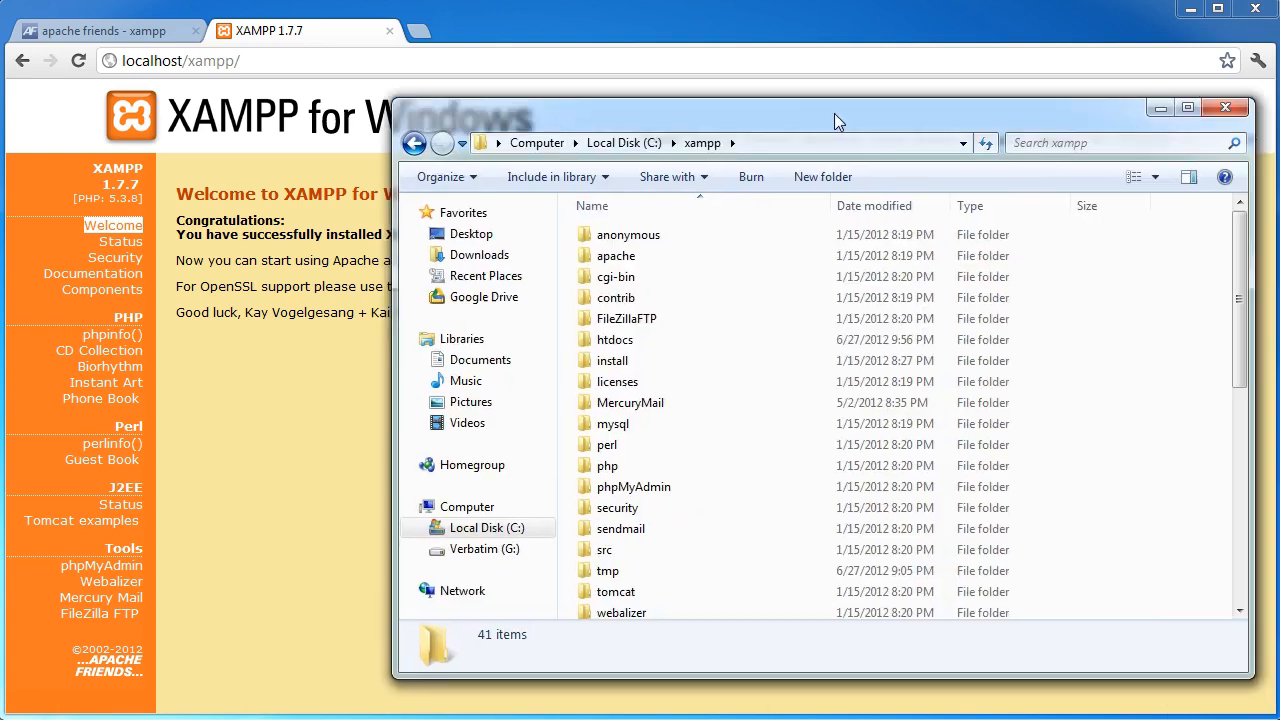
# Step: Position and resize the C:\xampp folder window in Windows Explorer, and open its php folder
pyautogui.moveTo(834, 113); pyautogui.dragTo(694, 111)
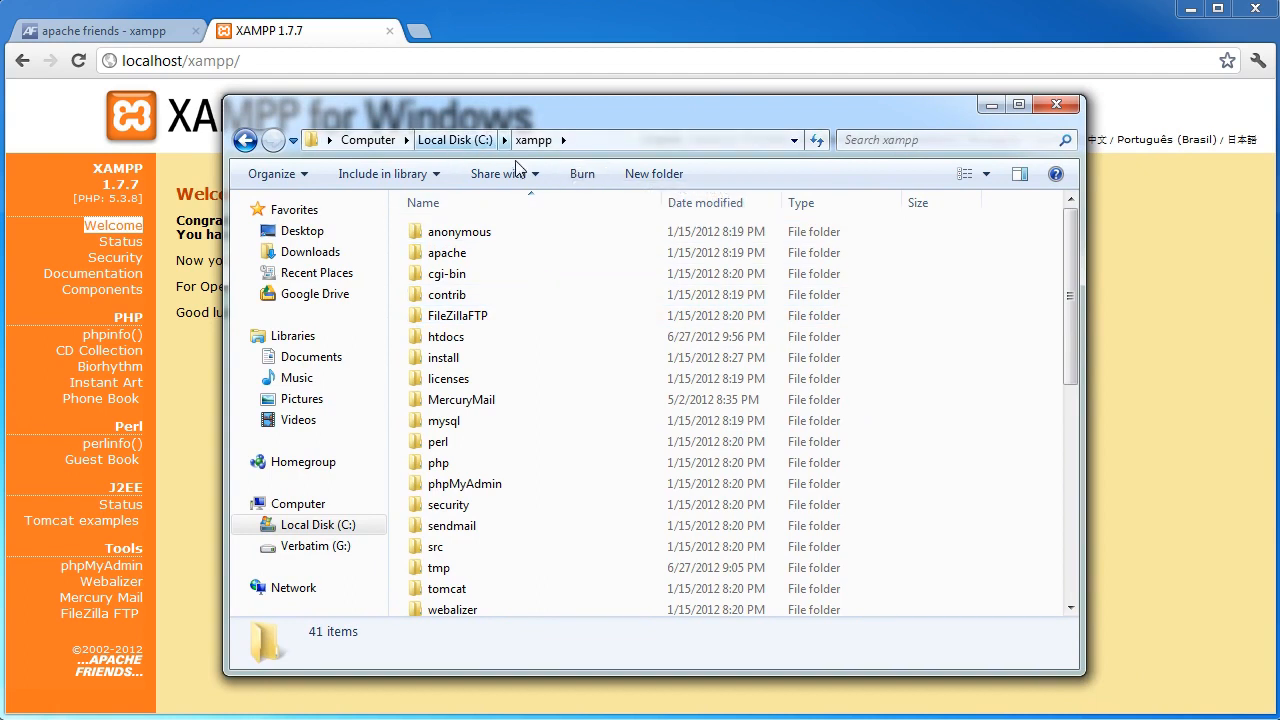
pyautogui.moveTo(947, 116); pyautogui.dragTo(956, 120)
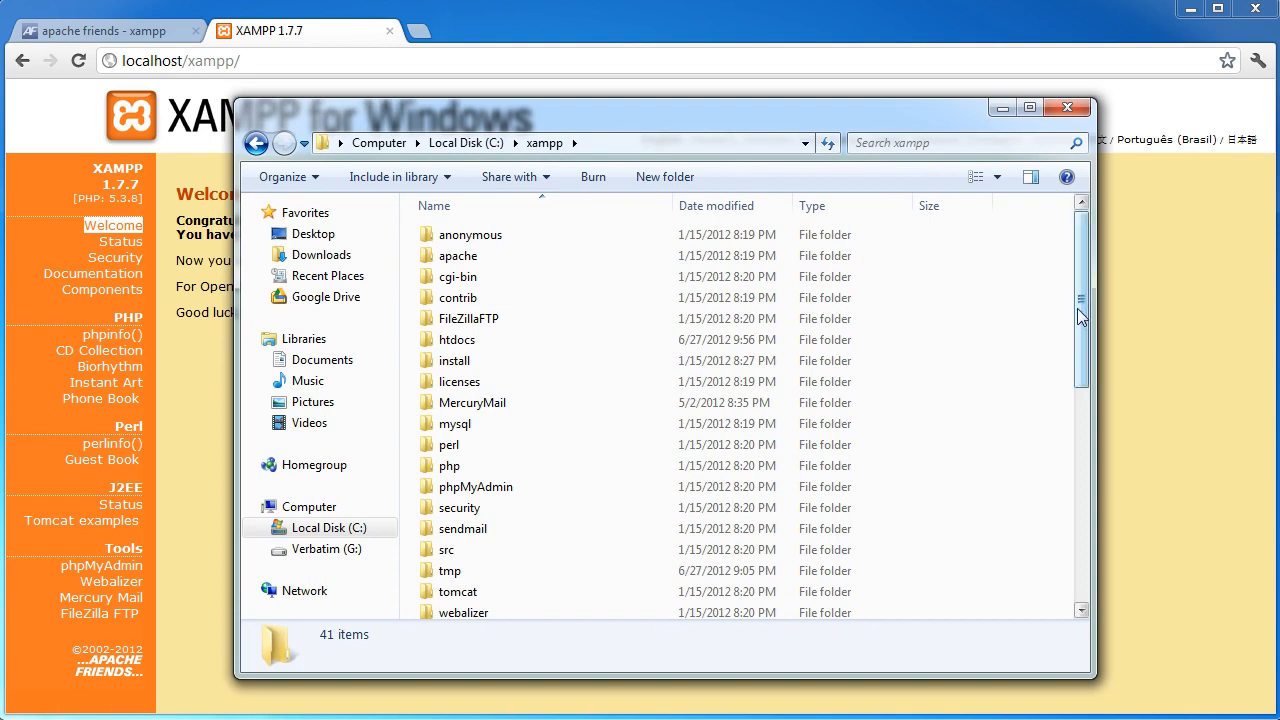
pyautogui.moveTo(1077, 298); pyautogui.dragTo(994, 323)
pyautogui.moveTo(1095, 676); pyautogui.dragTo(1131, 704)
pyautogui.moveTo(912, 117); pyautogui.dragTo(889, 91)
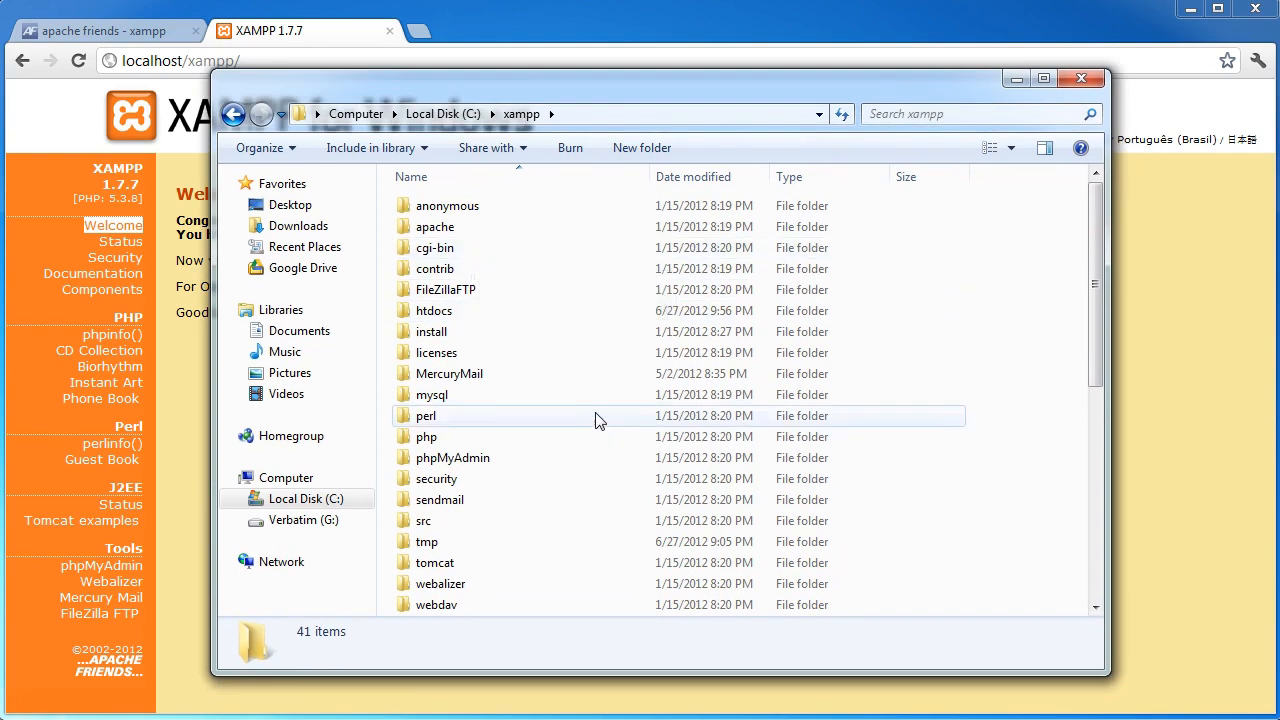
pyautogui.click(437, 442)
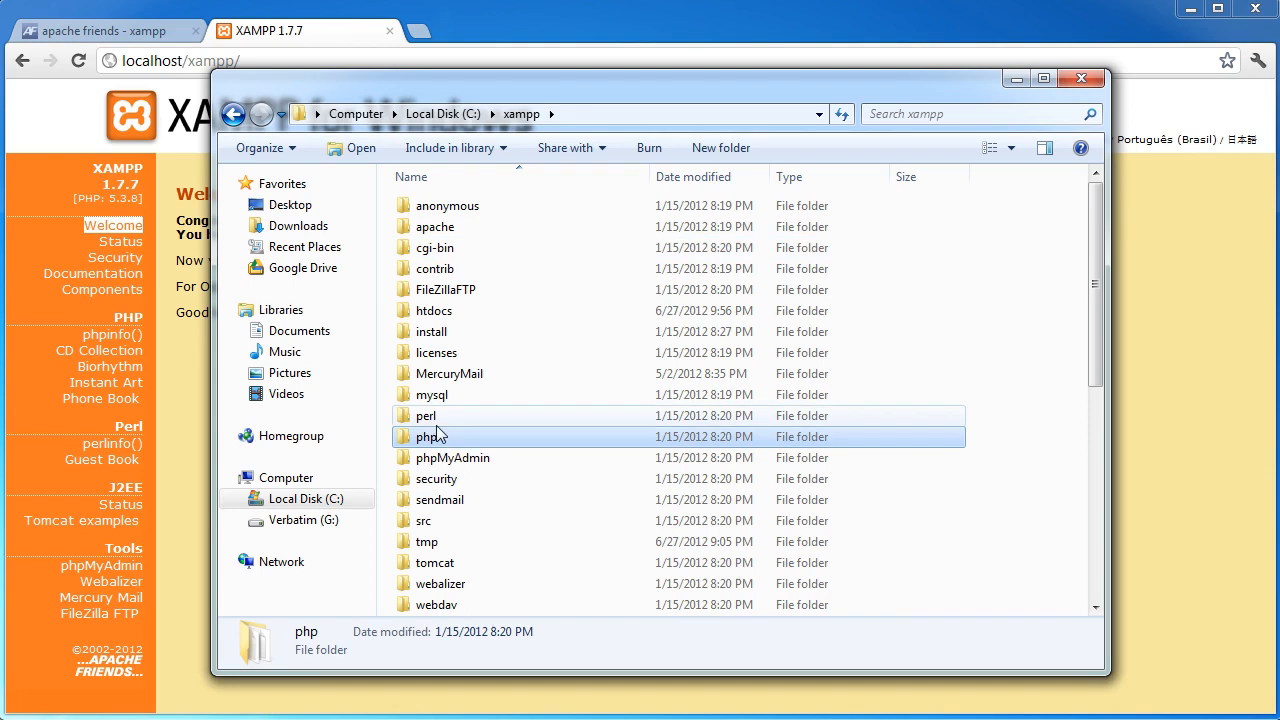
pyautogui.doubleClick(442, 438)
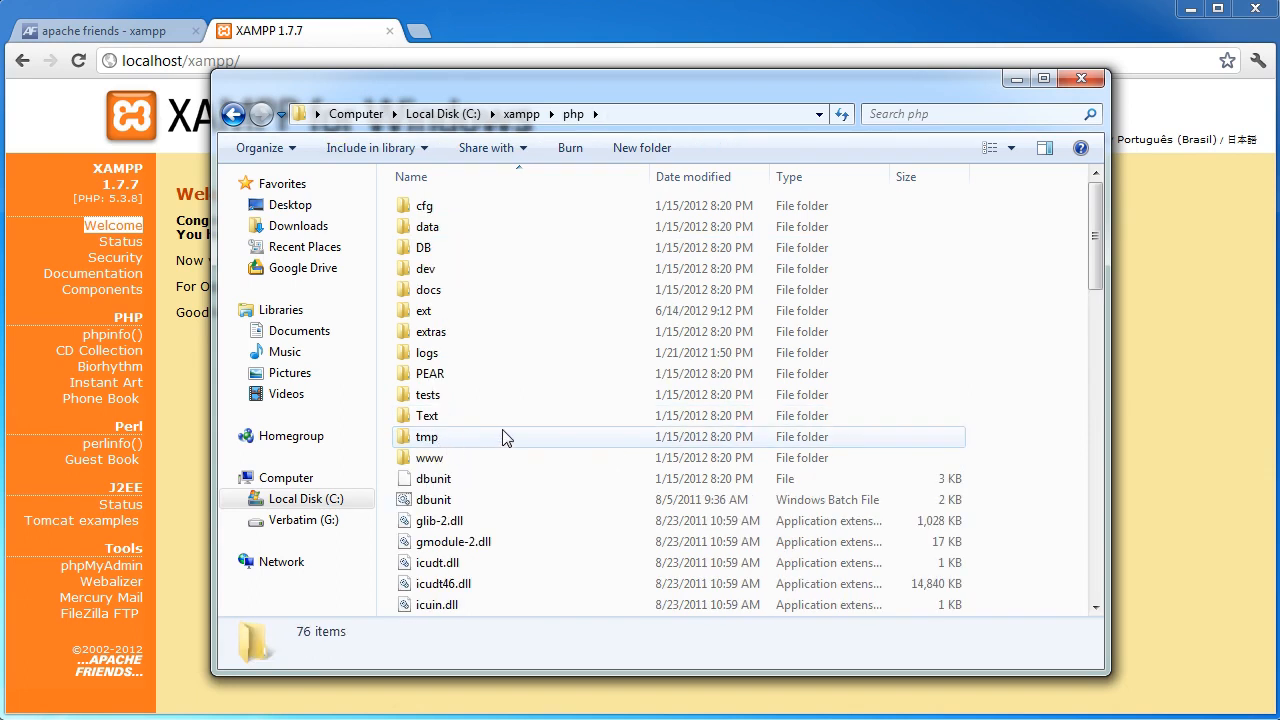
# Step: Open the php configuration settings file in Notepad and fit its window on the screen
pyautogui.moveTo(1095, 240); pyautogui.dragTo(1066, 448)
pyautogui.click(427, 490)
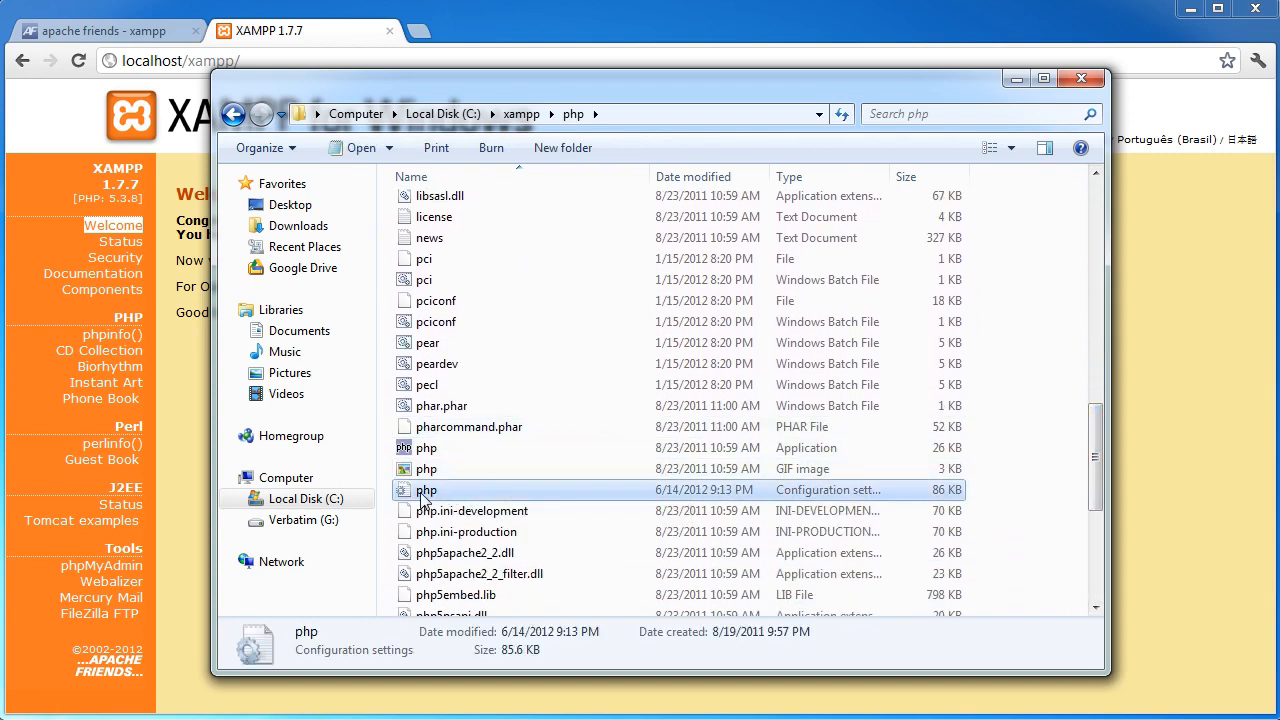
pyautogui.doubleClick(427, 493)
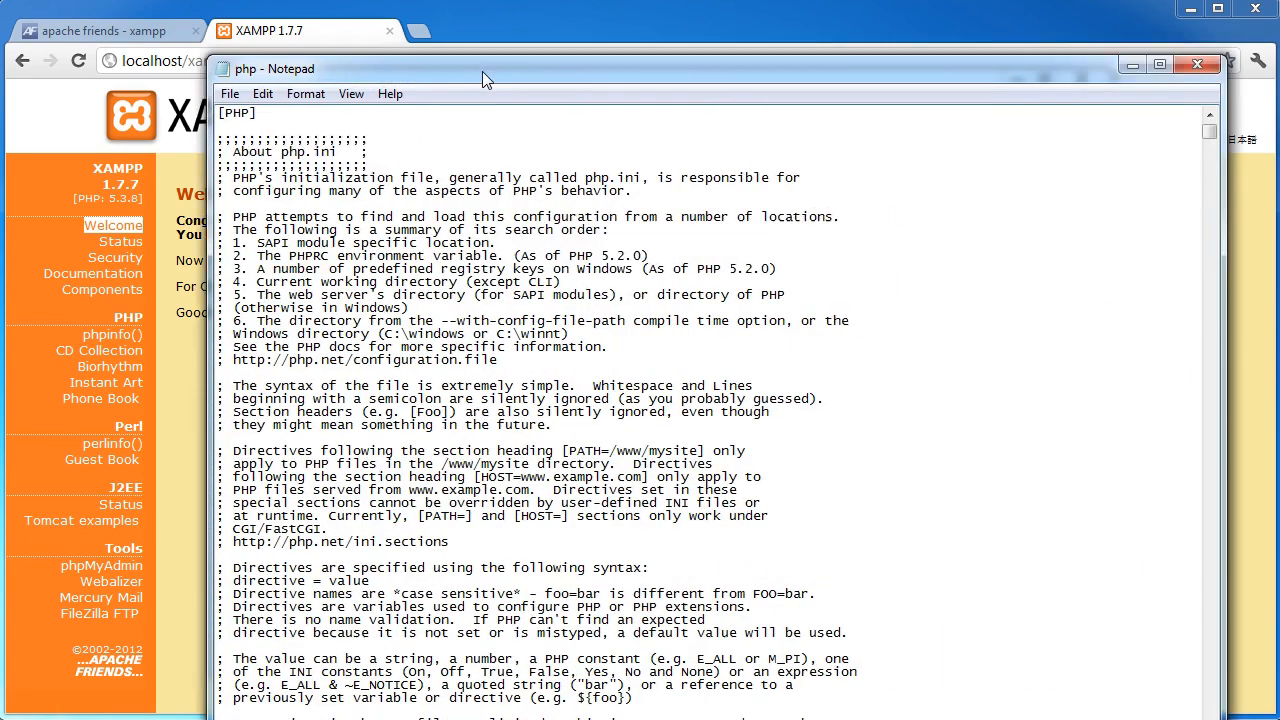
pyautogui.moveTo(482, 71); pyautogui.dragTo(434, 59)
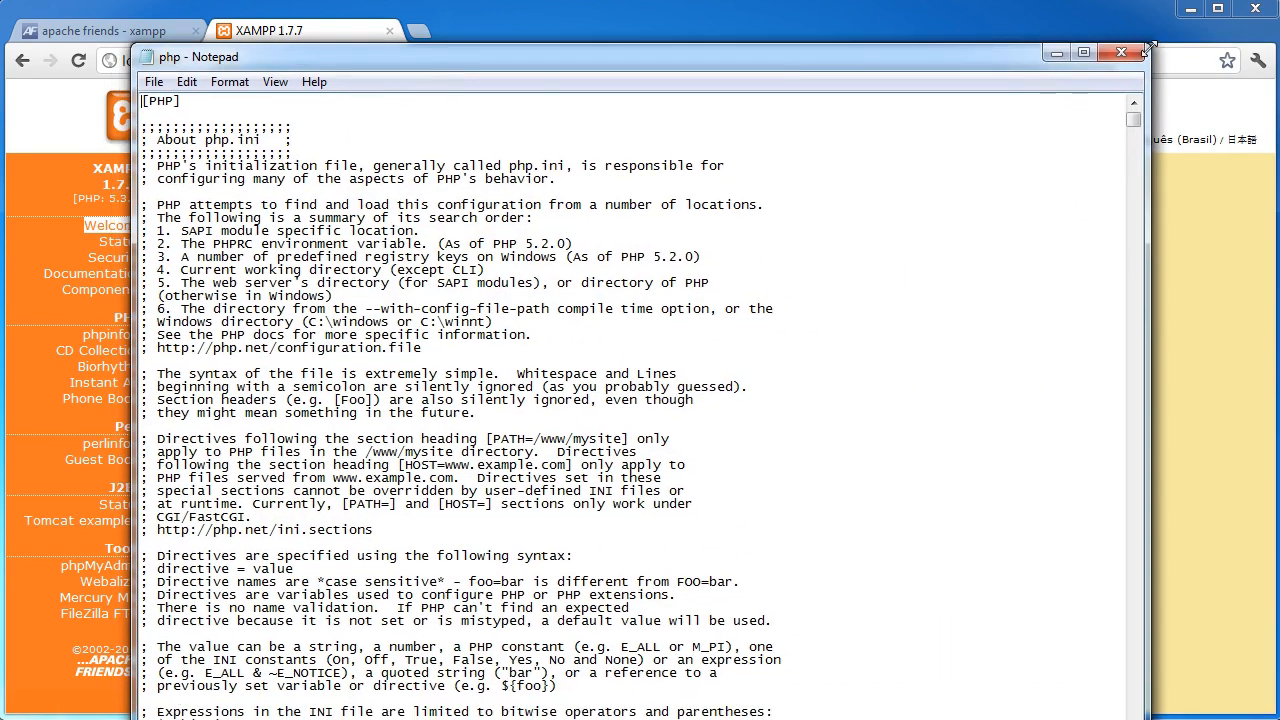
pyautogui.moveTo(1148, 49); pyautogui.dragTo(1049, 148)
pyautogui.moveTo(895, 156); pyautogui.dragTo(957, 76)
# Step: Look through php.ini from beginning to end, highlight its file name in the header comment, and move Notepad out of view
pyautogui.moveTo(1100, 134); pyautogui.dragTo(1101, 658)
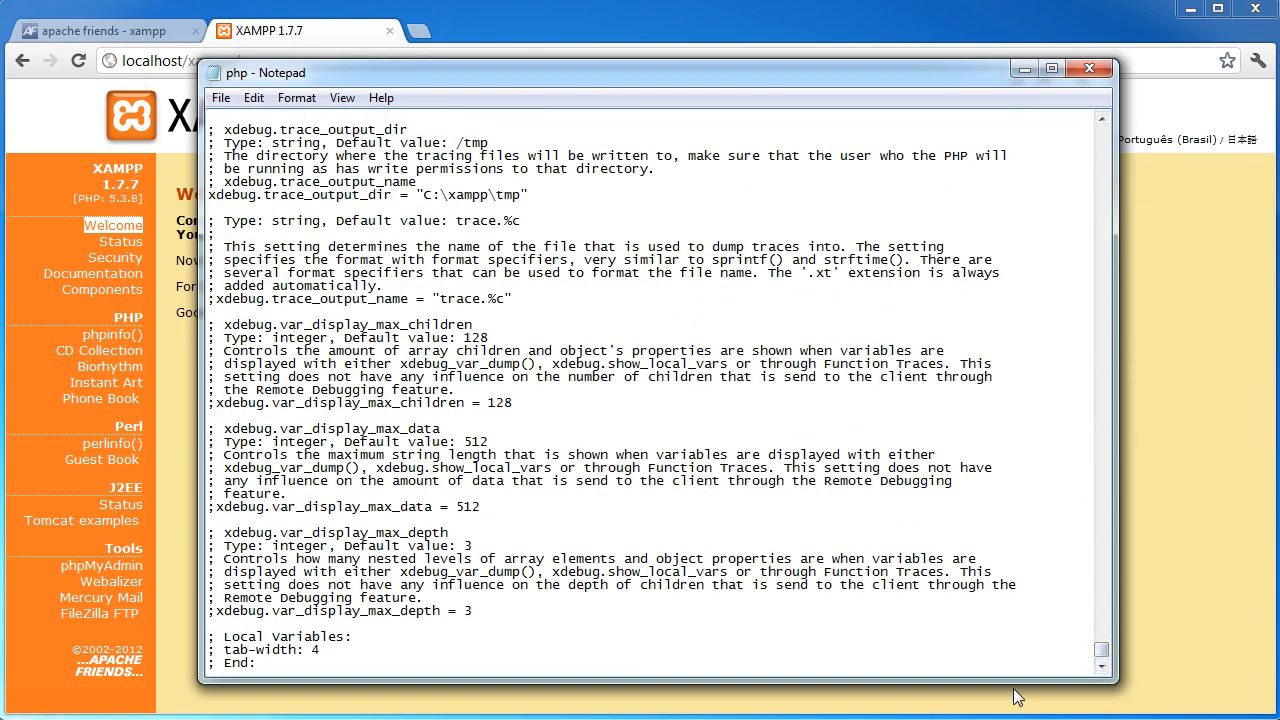
pyautogui.moveTo(1101, 650); pyautogui.dragTo(1116, 135)
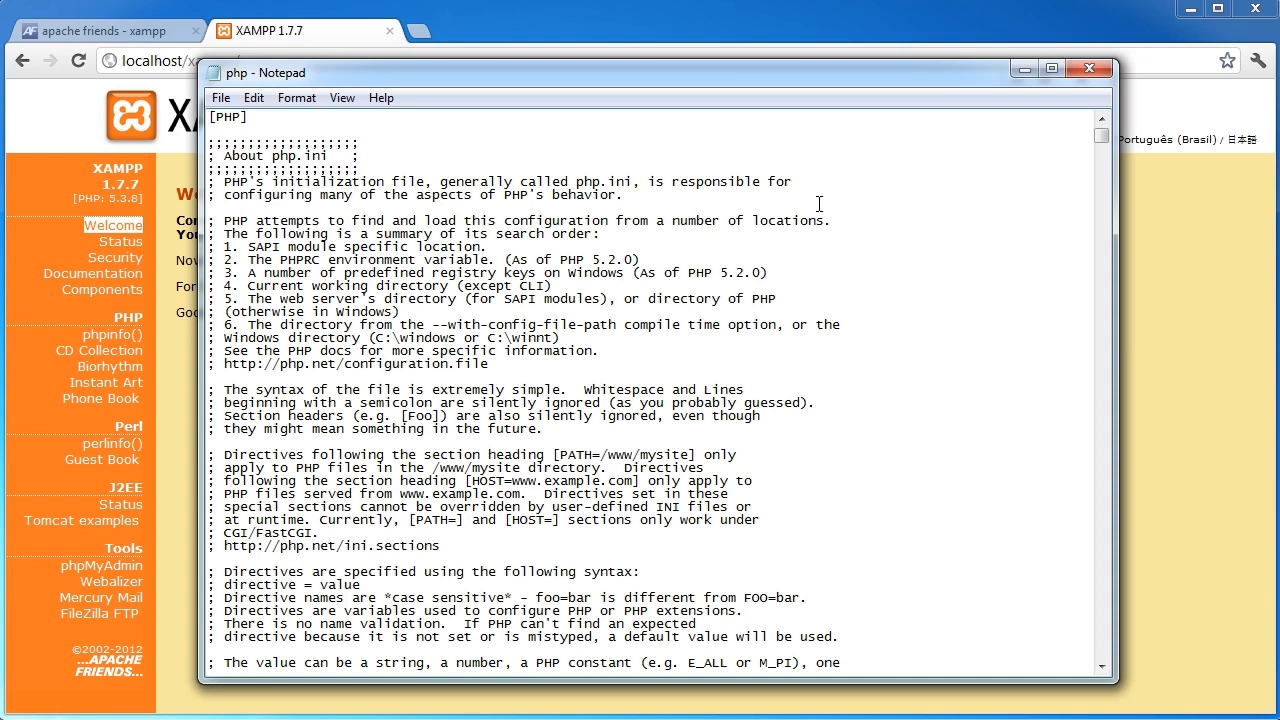
pyautogui.moveTo(272, 156); pyautogui.dragTo(330, 156)
pyautogui.moveTo(471, 75); pyautogui.dragTo(1279, 72)
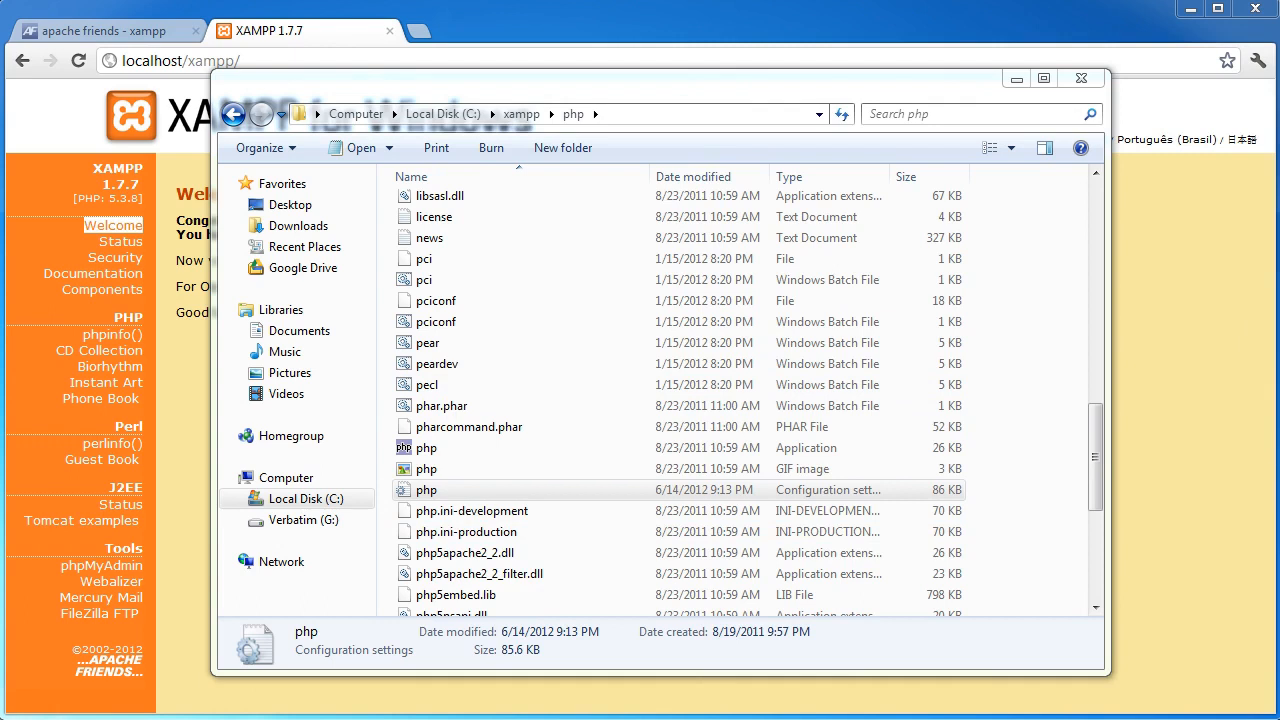
# Step: Bring the Services window back, review the restart action for Apache2.2, and dismiss the window
pyautogui.moveTo(743, 96); pyautogui.dragTo(616, 100)
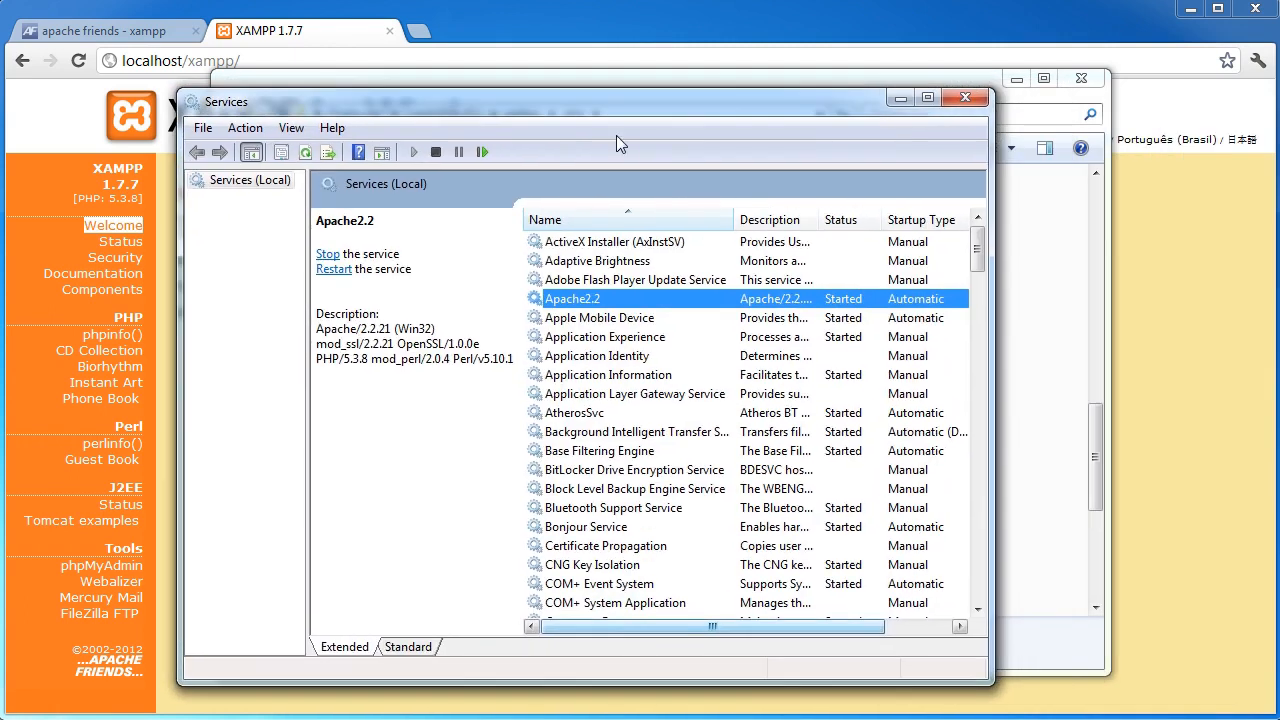
pyautogui.rightClick(600, 300)
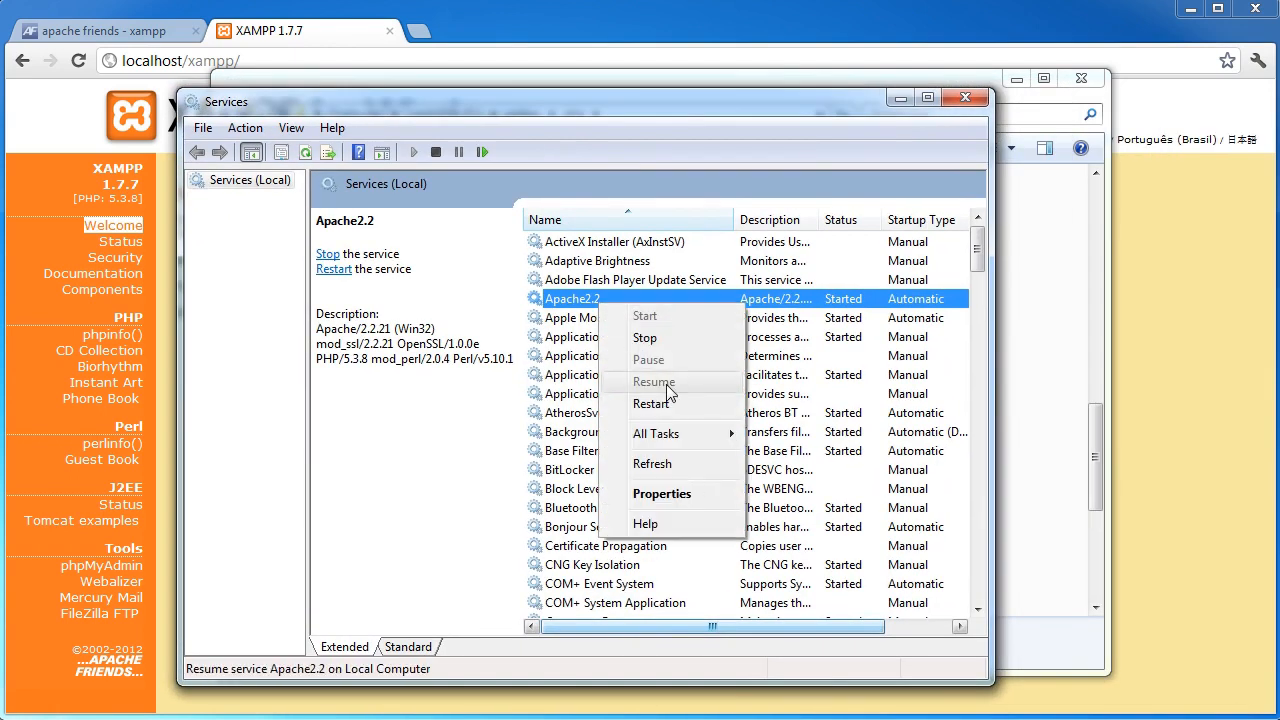
pyautogui.click(820, 135)
pyautogui.click(949, 96)
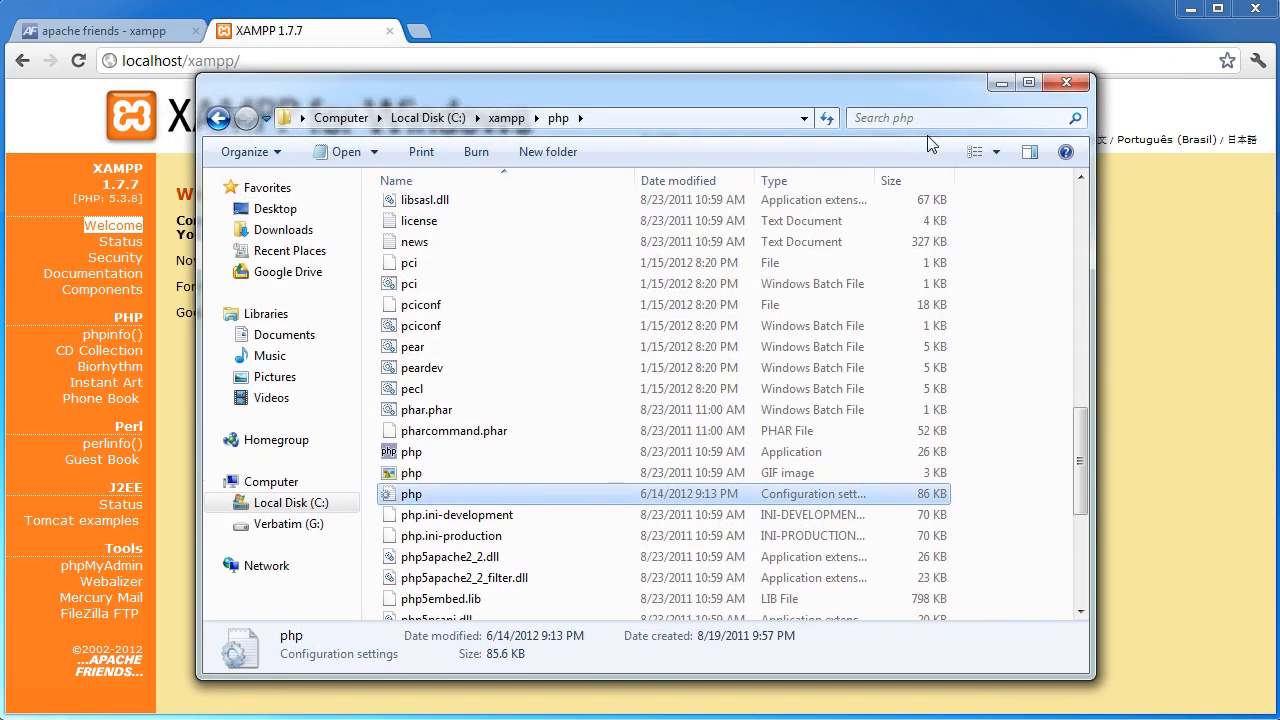
# Step: Close the php folder window and bring up the C:\xampp folder with htdocs selected
pyautogui.click(1066, 83)
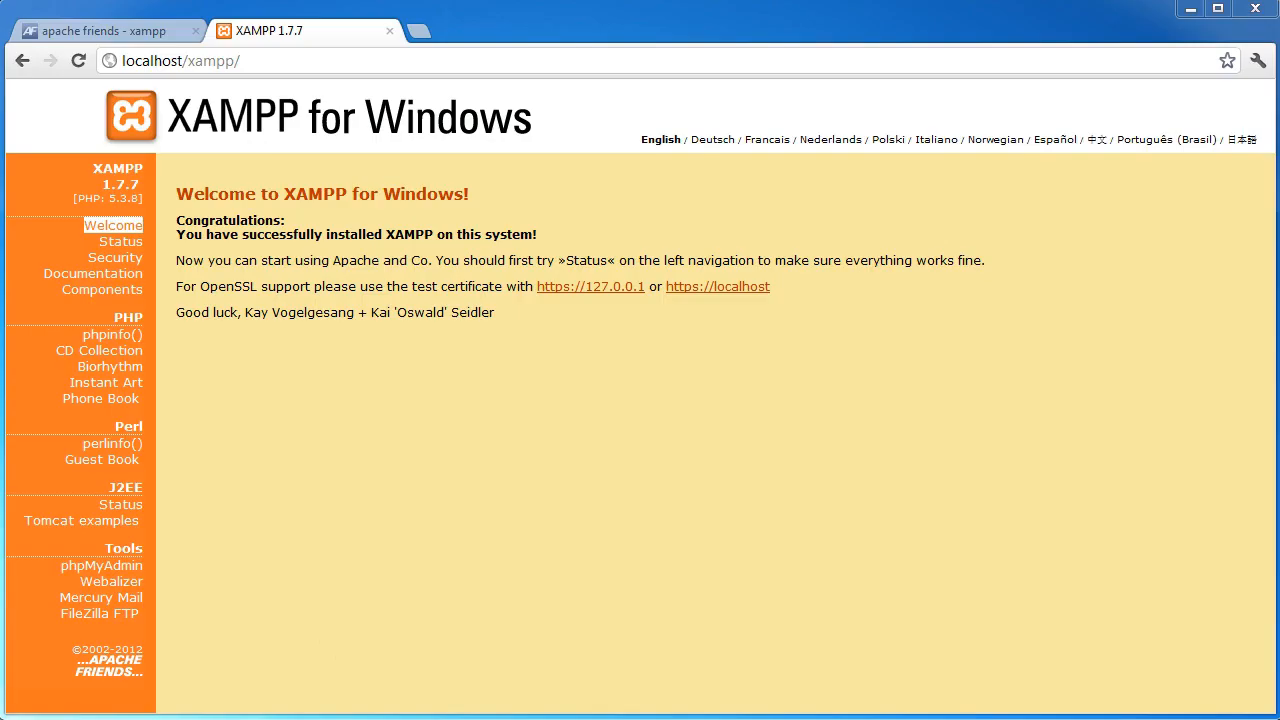
pyautogui.moveTo(483, 88); pyautogui.dragTo(1279, 154)
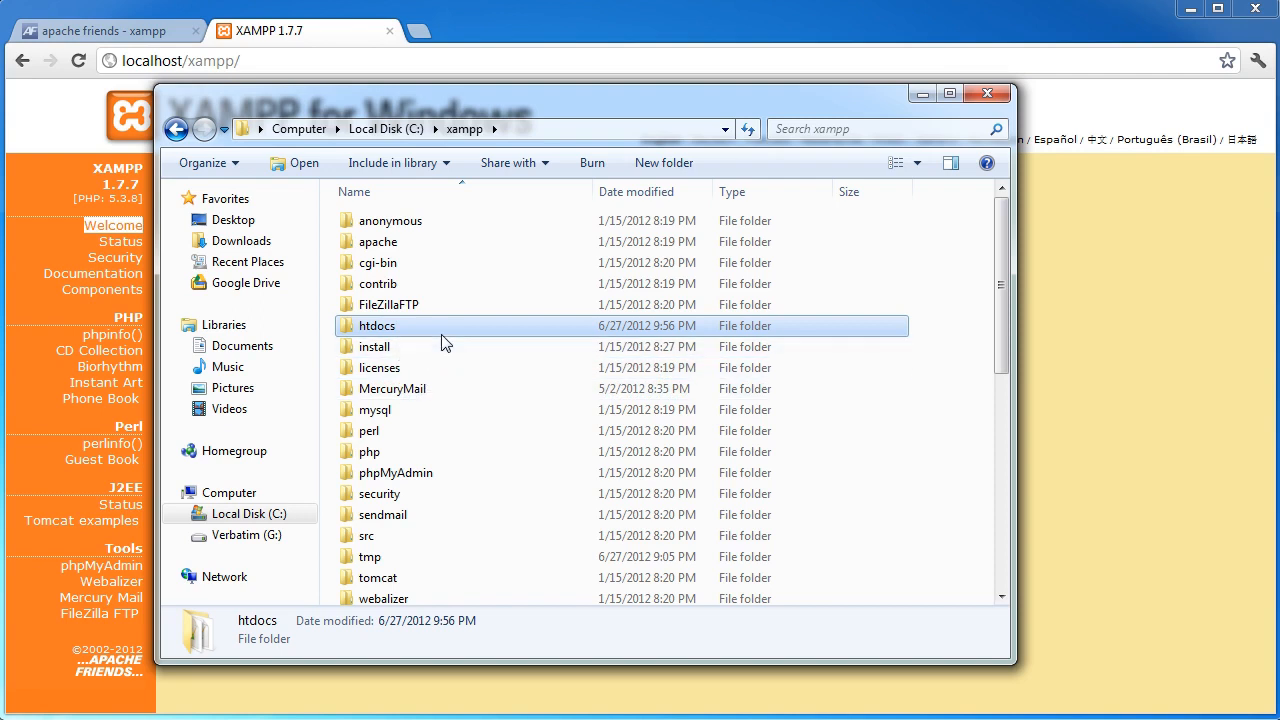
# Step: Open the Apache configuration file httpd.conf from C:\xampp\apache\conf for editing in Notepad++
pyautogui.moveTo(536, 108); pyautogui.dragTo(603, 116)
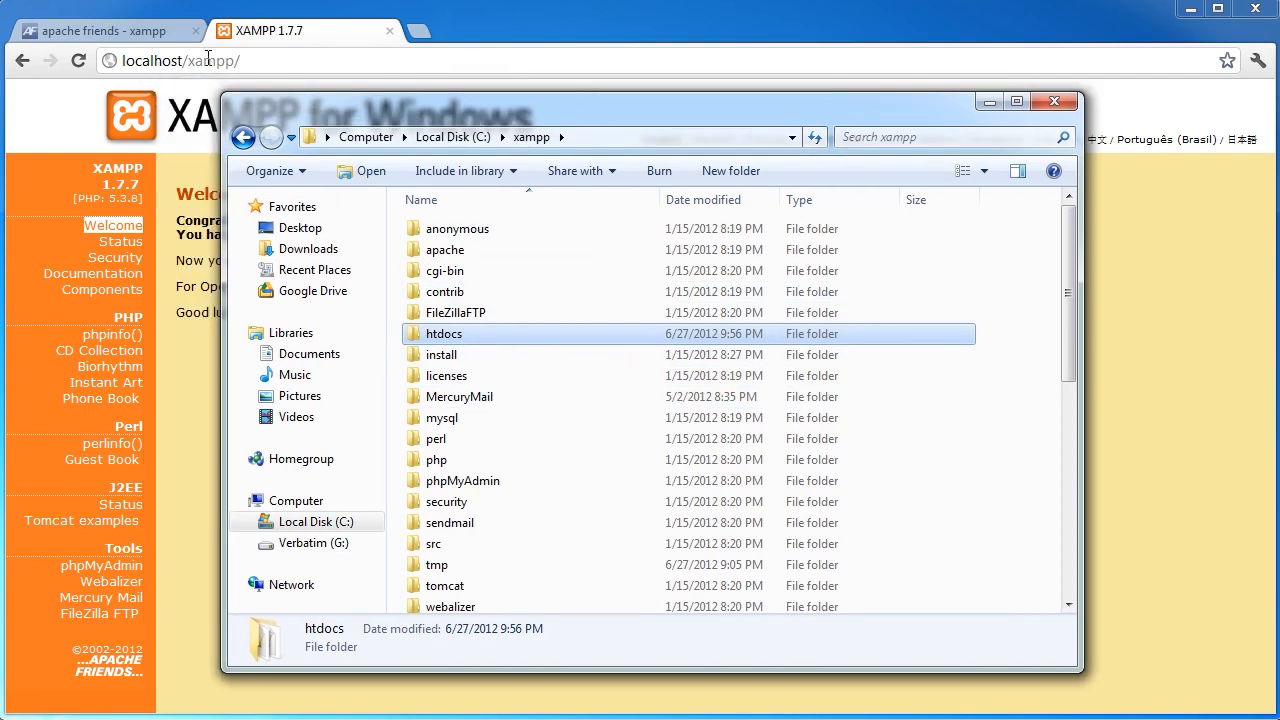
pyautogui.moveTo(488, 334)
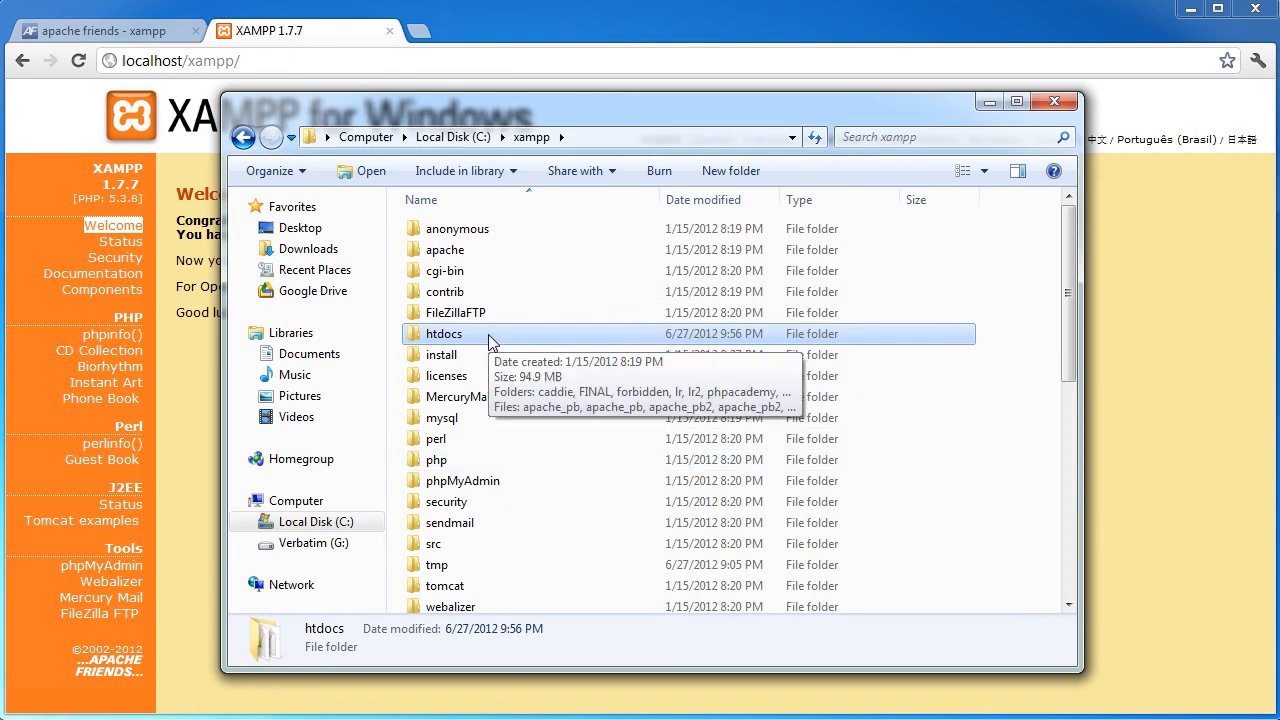
pyautogui.moveTo(1070, 302)
pyautogui.mouseDown()
pyautogui.moveTo(1072, 371)
pyautogui.moveTo(1069, 283)
pyautogui.mouseUp()
pyautogui.doubleClick(480, 250)
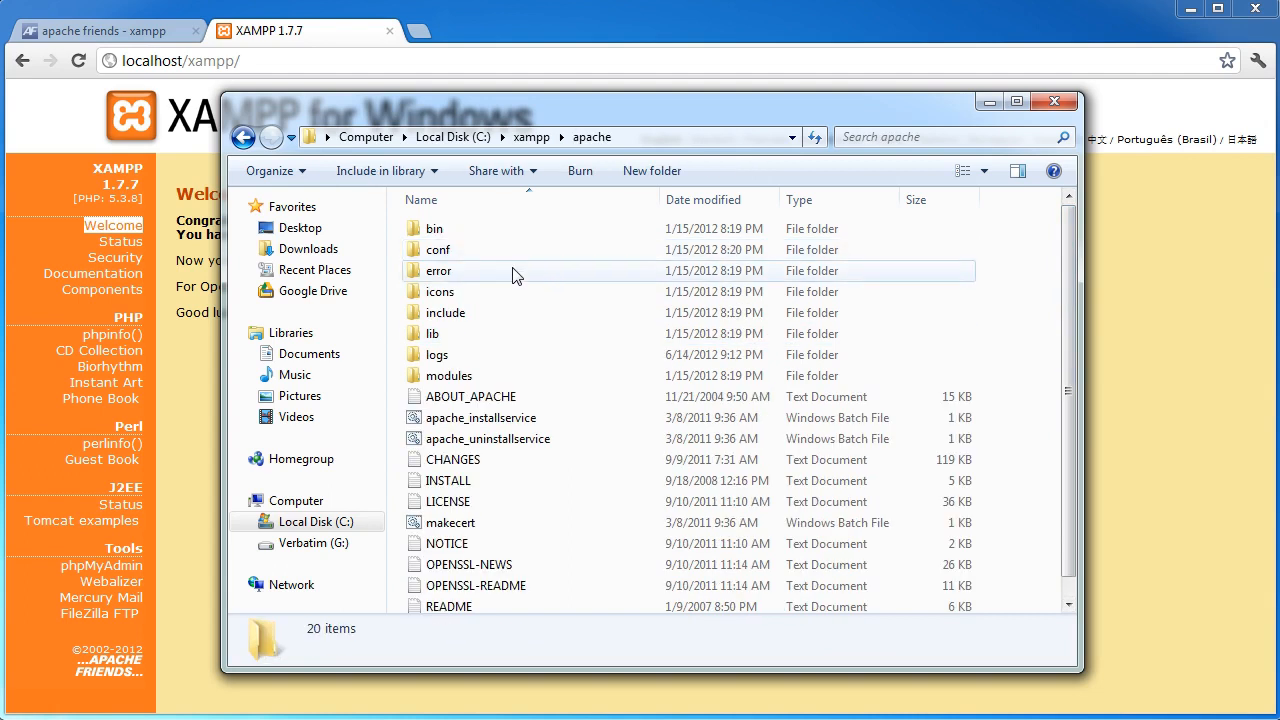
pyautogui.doubleClick(443, 250)
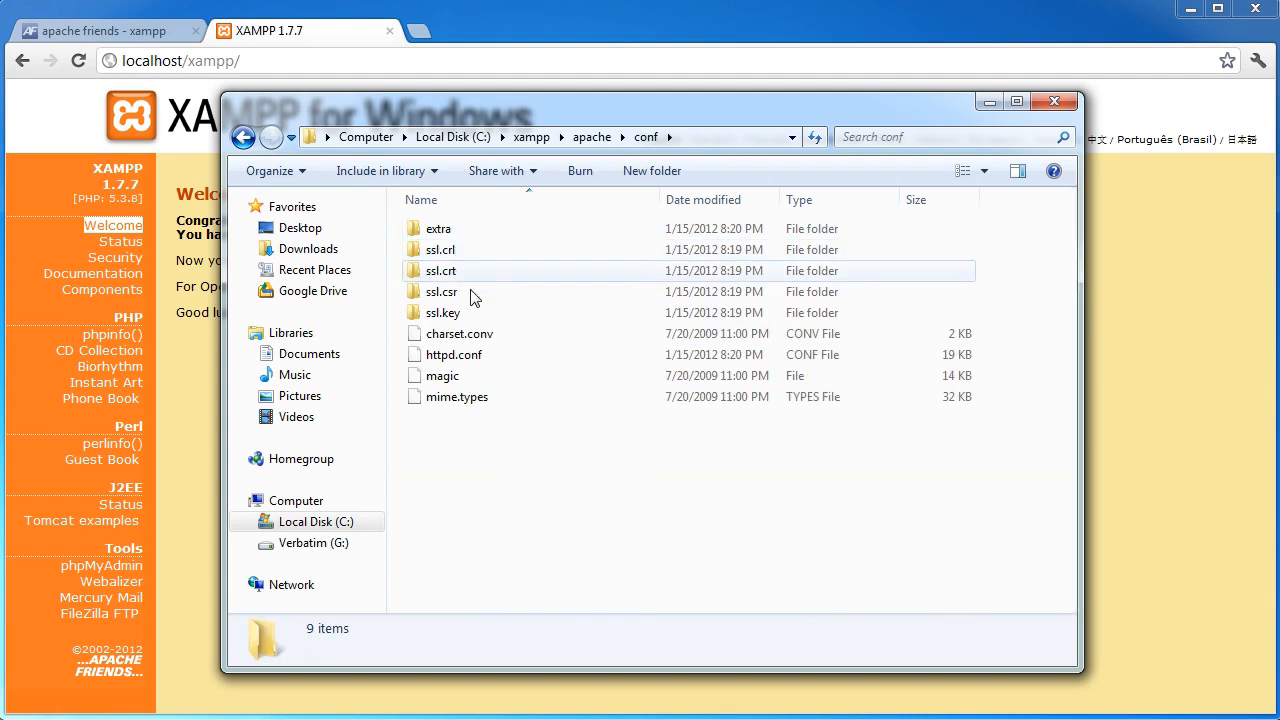
pyautogui.click(466, 357)
pyautogui.rightClick(474, 362)
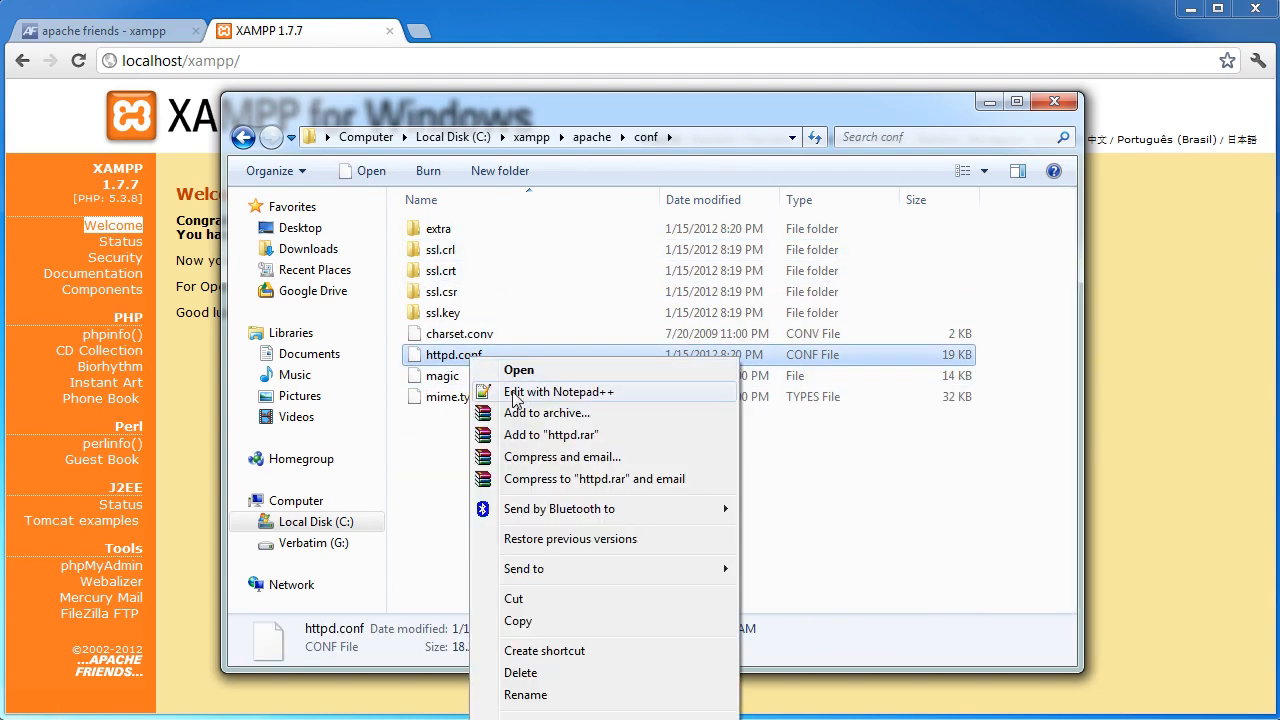
pyautogui.click(514, 393)
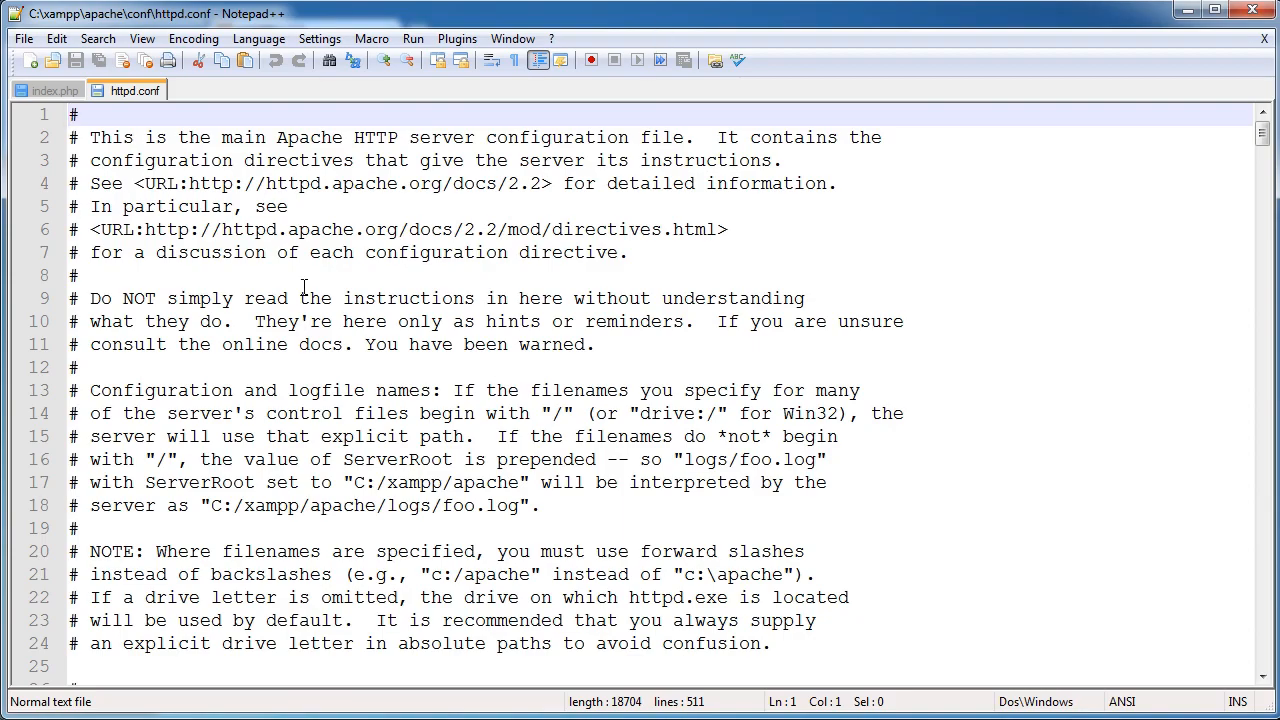
# Step: Search httpd.conf for the word "root" and dismiss the search dialog
pyautogui.scroll(-20, 1251, 255)
pyautogui.moveTo(1262, 213); pyautogui.dragTo(1257, 155)
pyautogui.click(938, 343)
pyautogui.hotkey('ctrl', 'f')
pyautogui.write('root')
pyautogui.press('Return')
pyautogui.press('Escape')
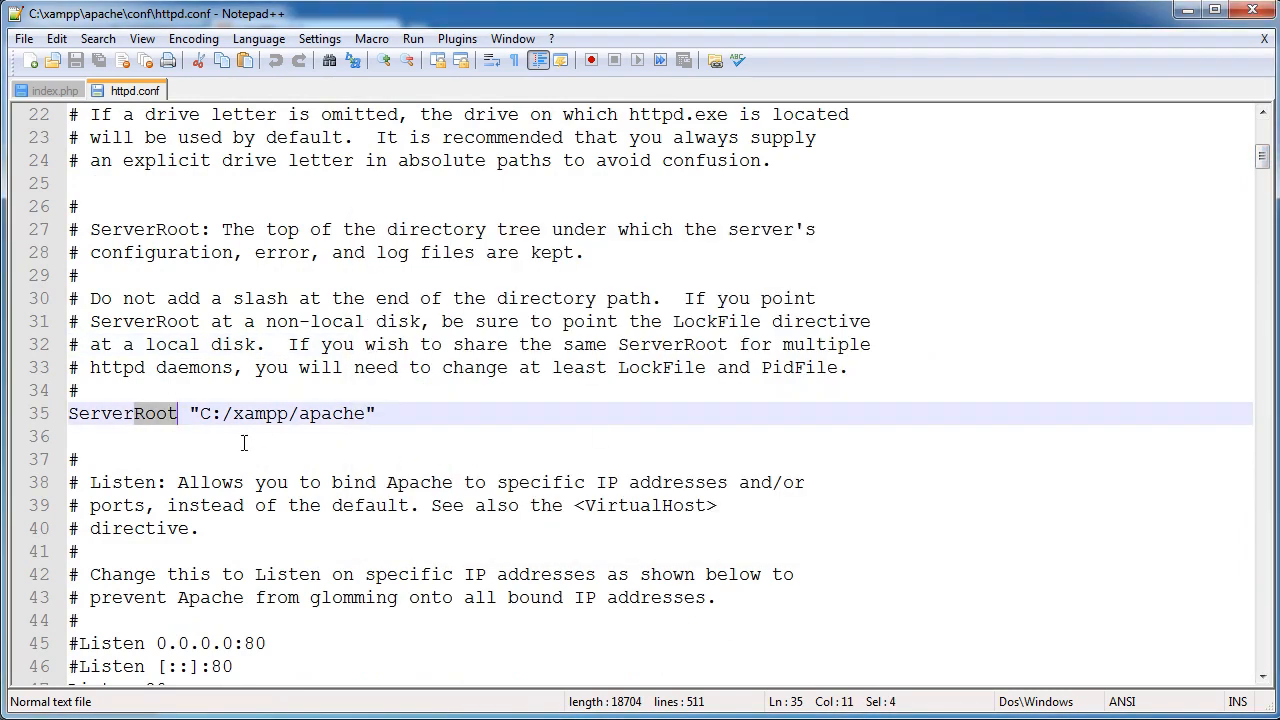
# Step: Continue the search to the DocumentRoot directive and highlight its path "C:/xampp/htdocs"
pyautogui.press('F3')
pyautogui.press('F3')
pyautogui.press('F3')
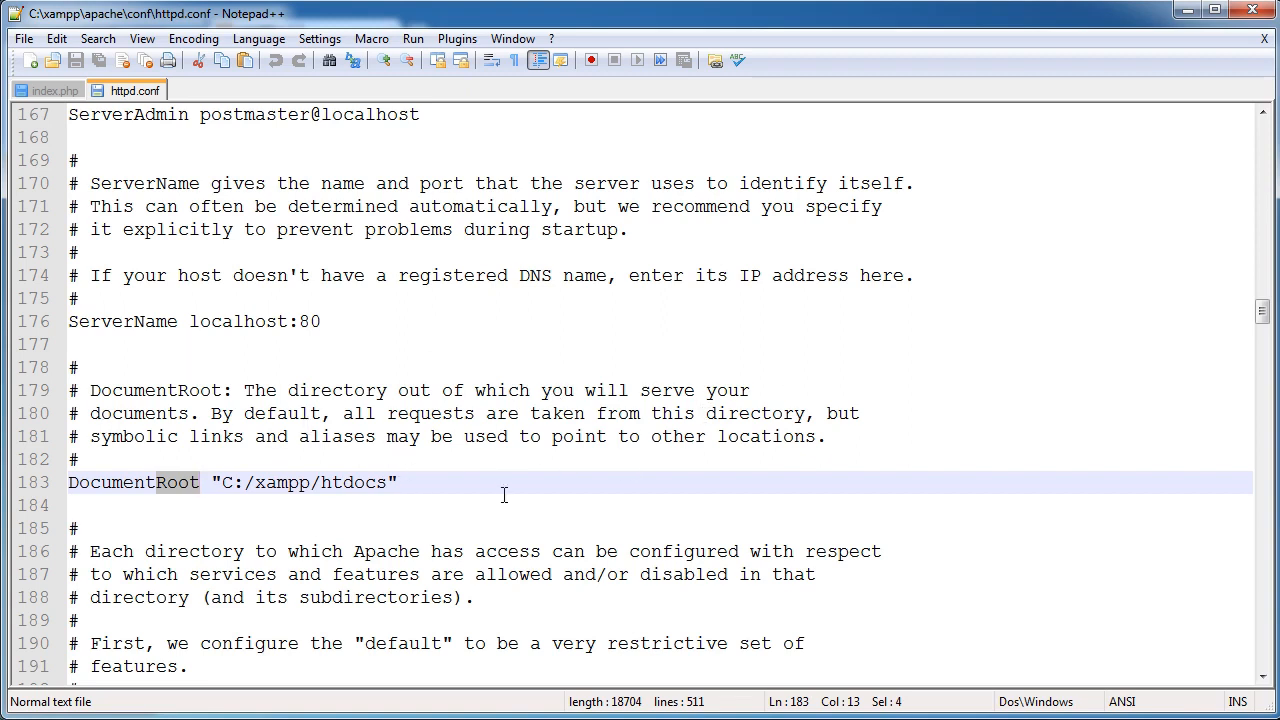
pyautogui.moveTo(478, 483); pyautogui.dragTo(192, 483)
pyautogui.click(420, 486)
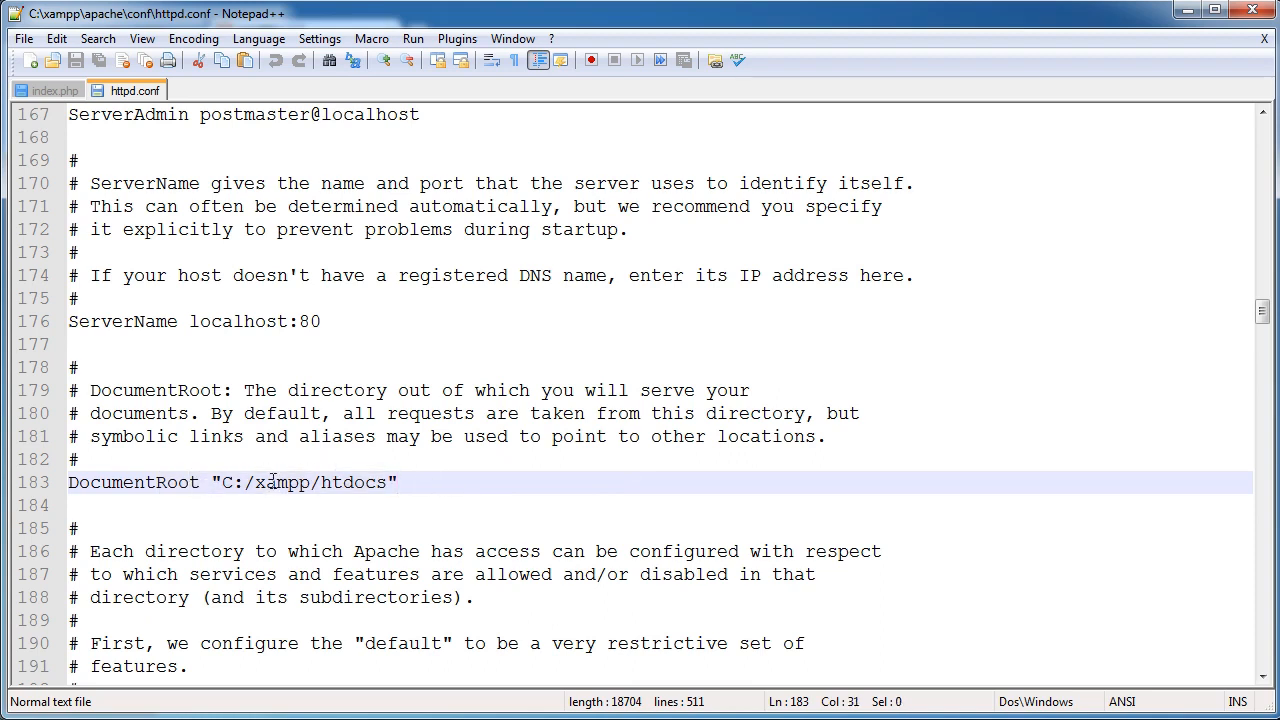
# Step: Close httpd.conf in the editor and bring the conf folder window back
pyautogui.rightClick(130, 90)
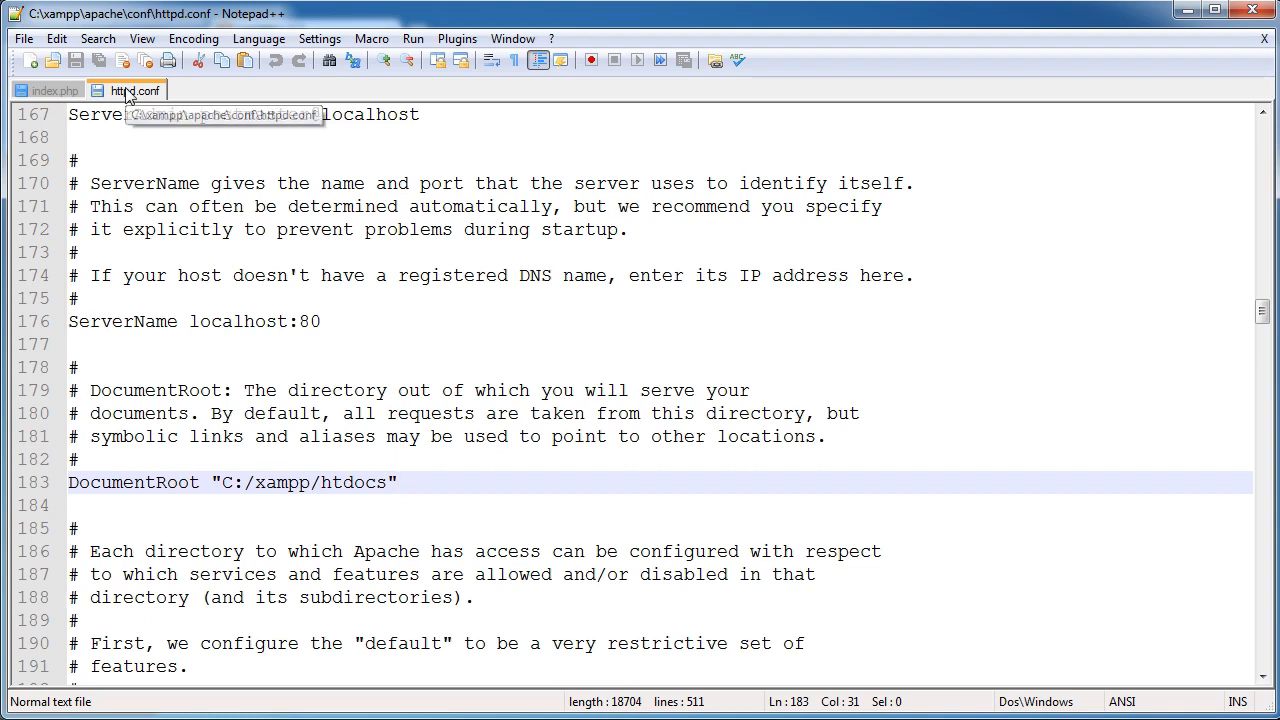
pyautogui.click(165, 103)
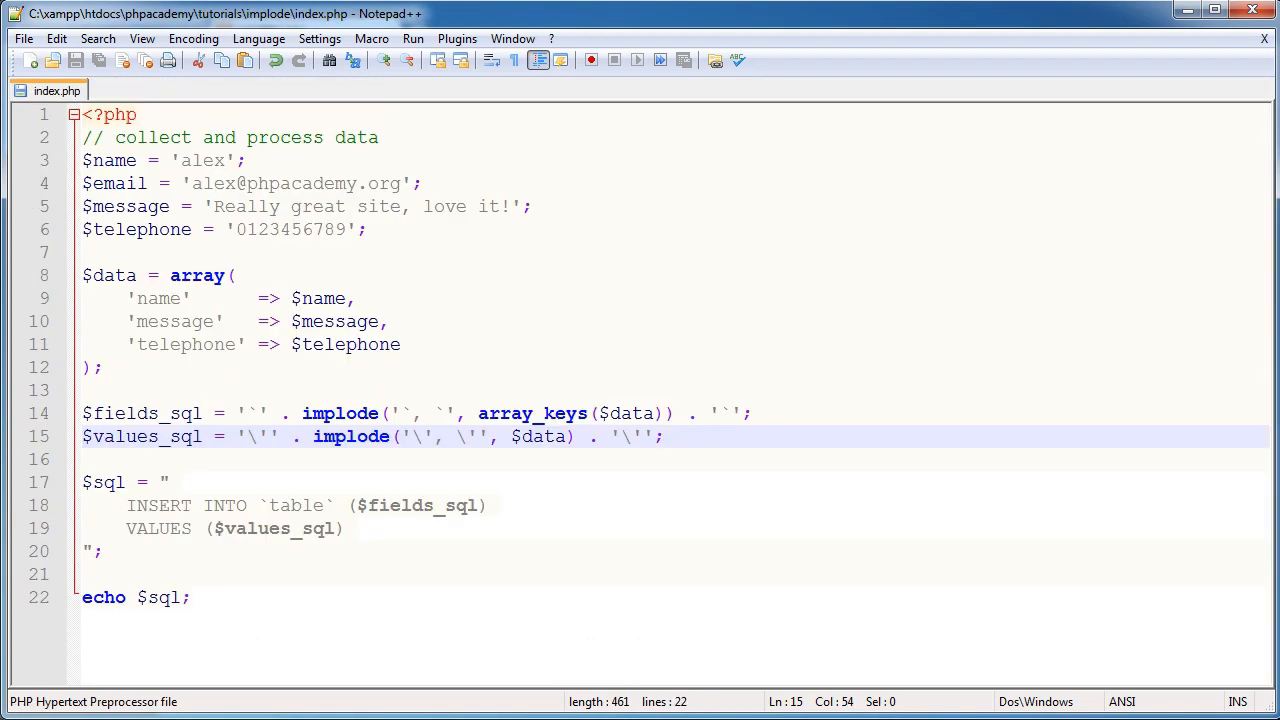
pyautogui.click(585, 716)
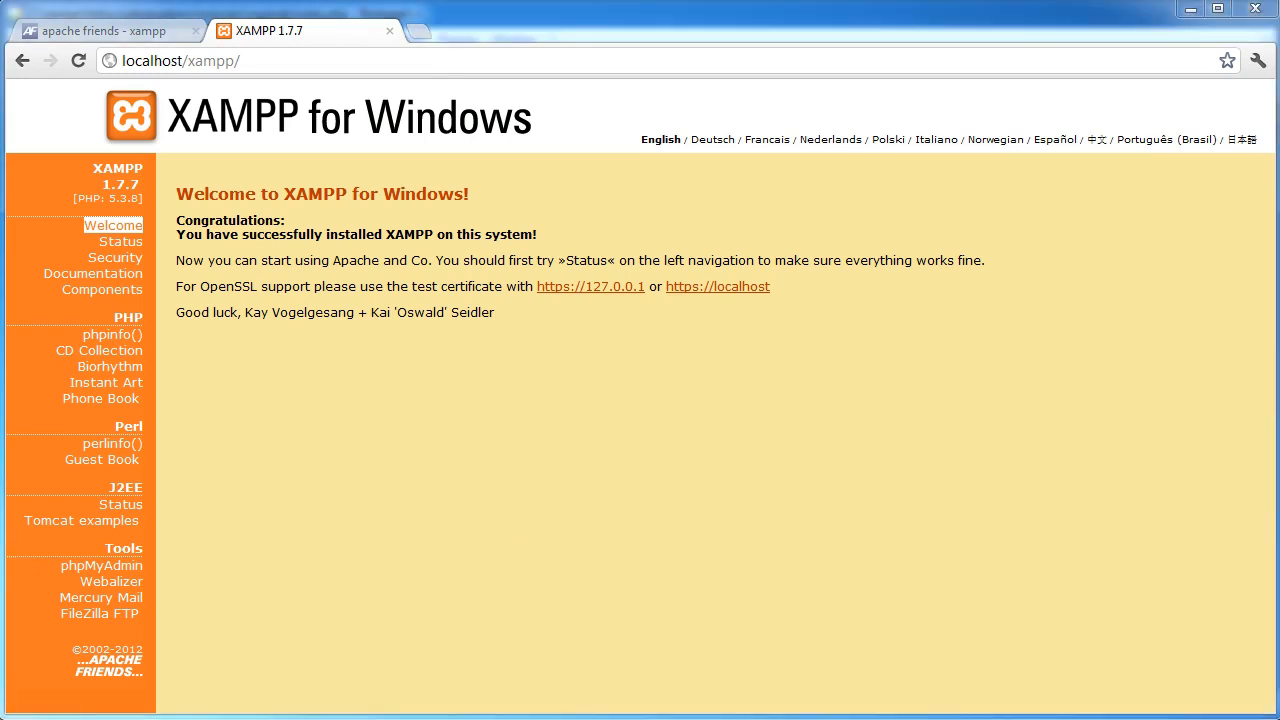
pyautogui.click(600, 718)
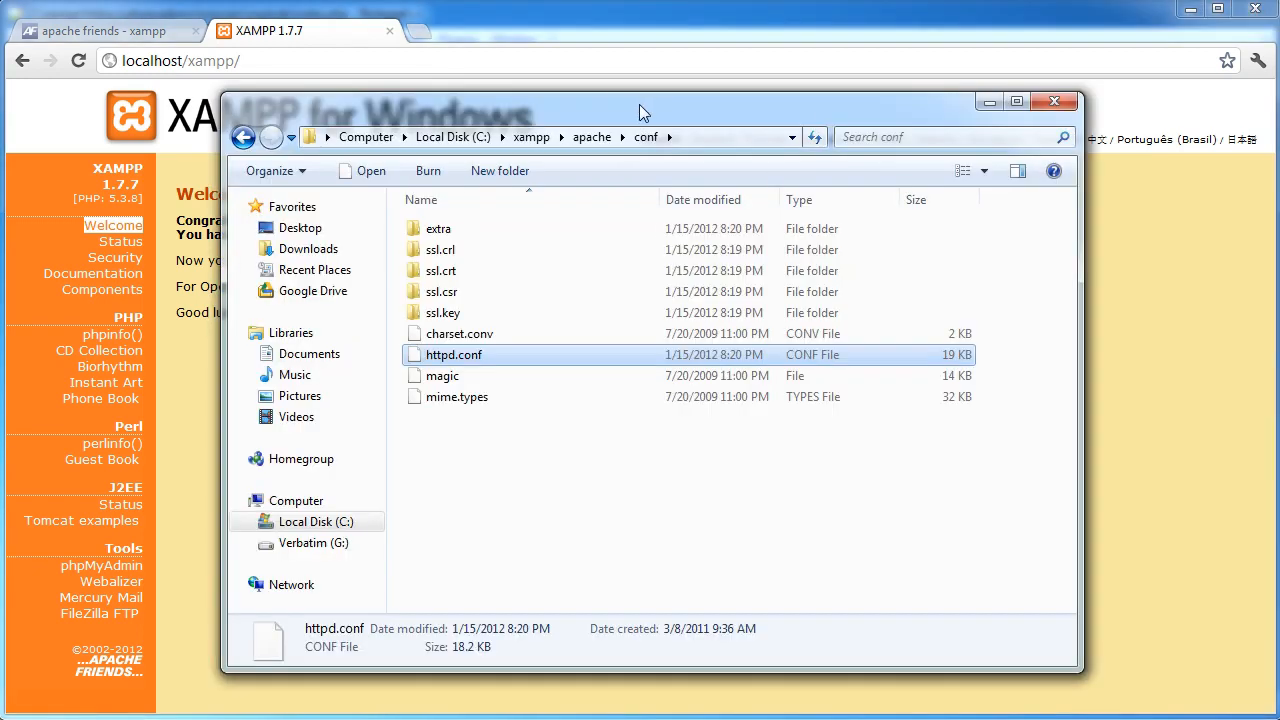
# Step: Show the start folder inside C:\xampp\htdocs and position its window below the browser's address bar
pyautogui.moveTo(642, 104); pyautogui.dragTo(631, 104)
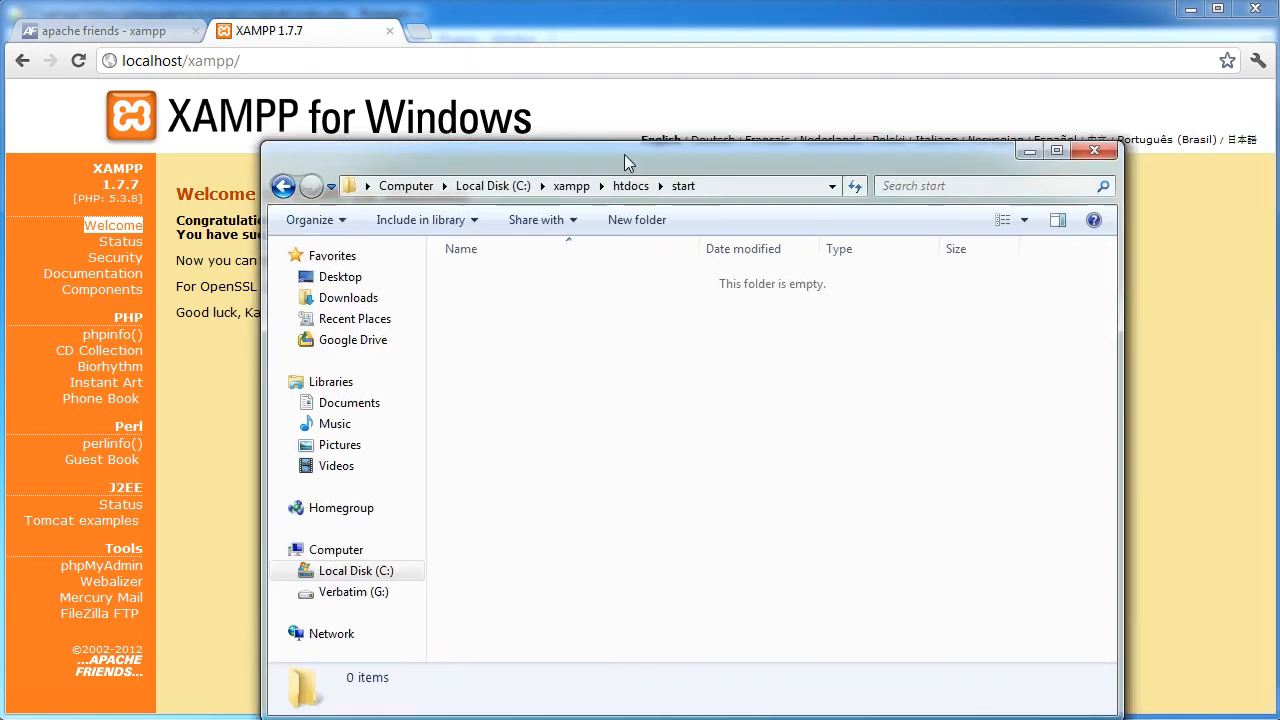
pyautogui.moveTo(624, 154); pyautogui.dragTo(650, 368)
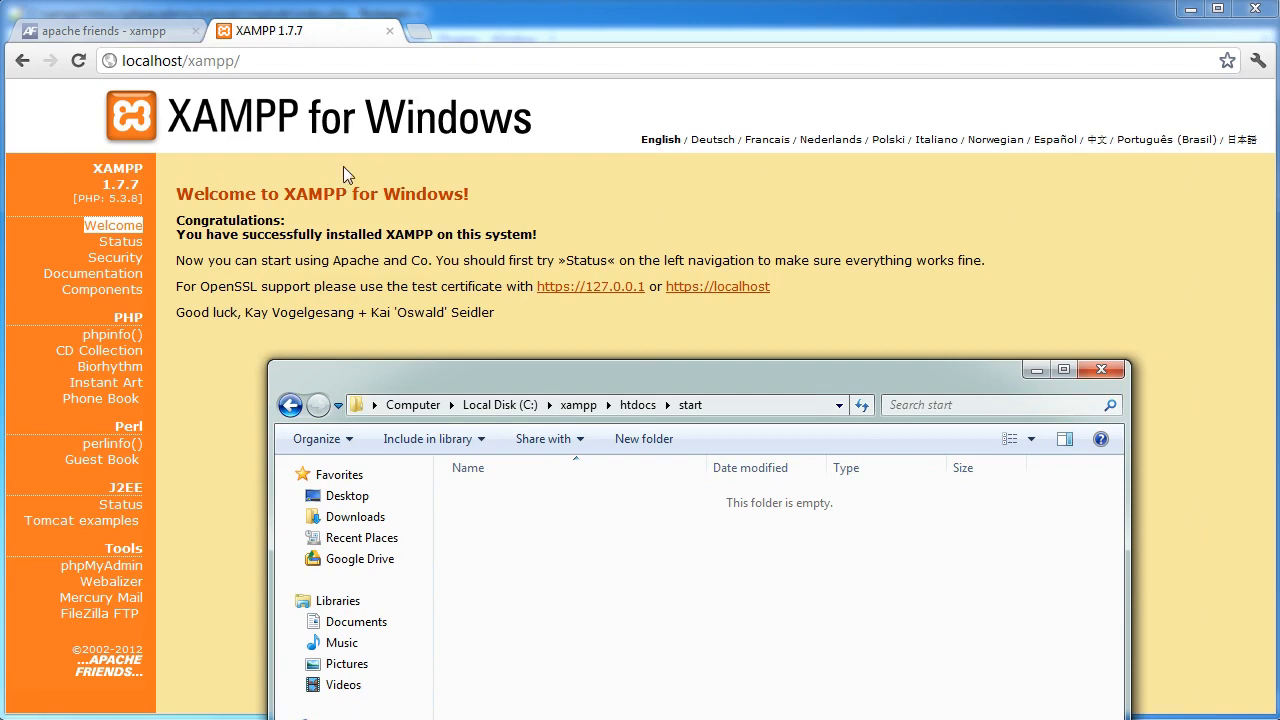
pyautogui.moveTo(527, 376); pyautogui.dragTo(476, 144)
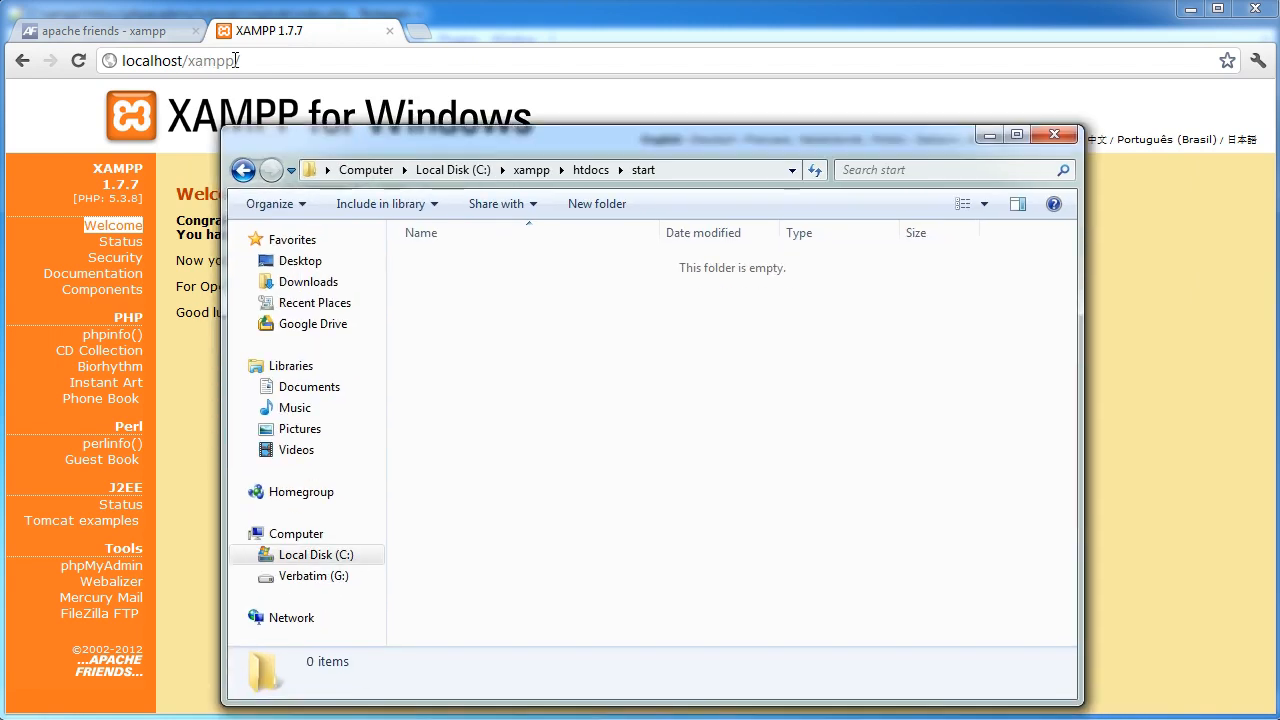
pyautogui.moveTo(630, 145); pyautogui.dragTo(626, 127)
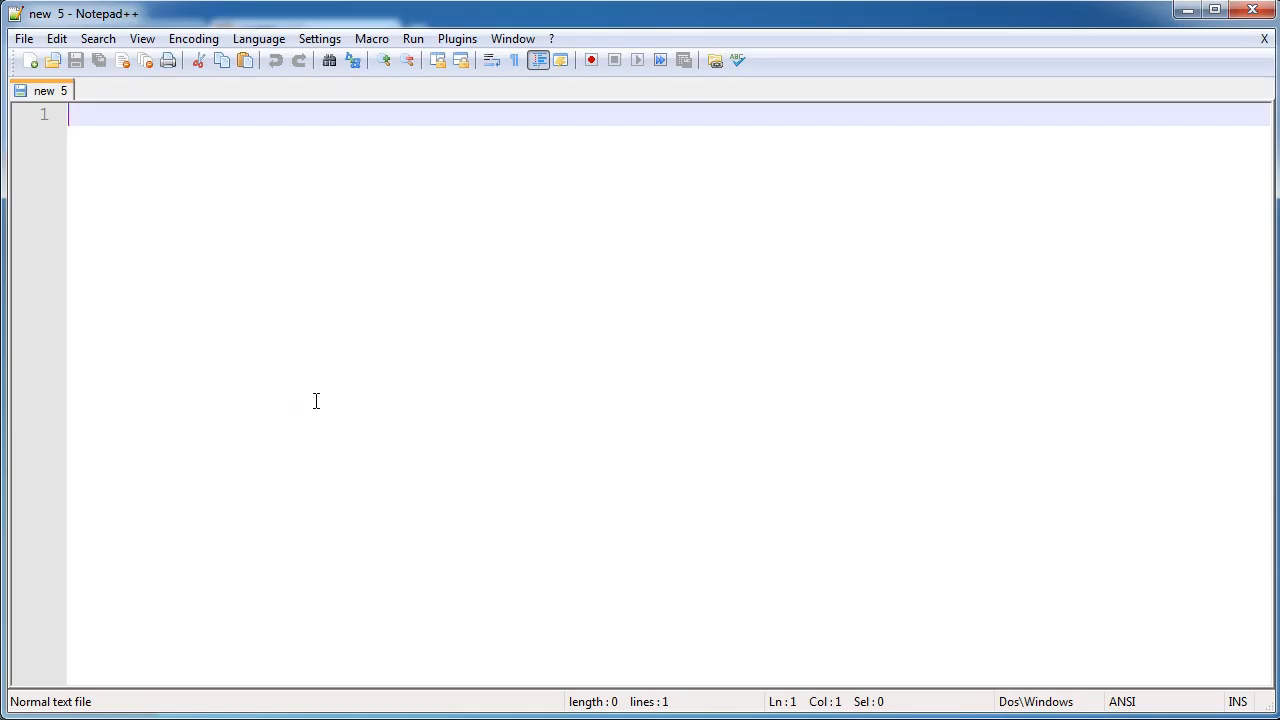
# Step: Begin a new Notepad++ file with an opening <?php tag followed by a second line
pyautogui.write('<?php')
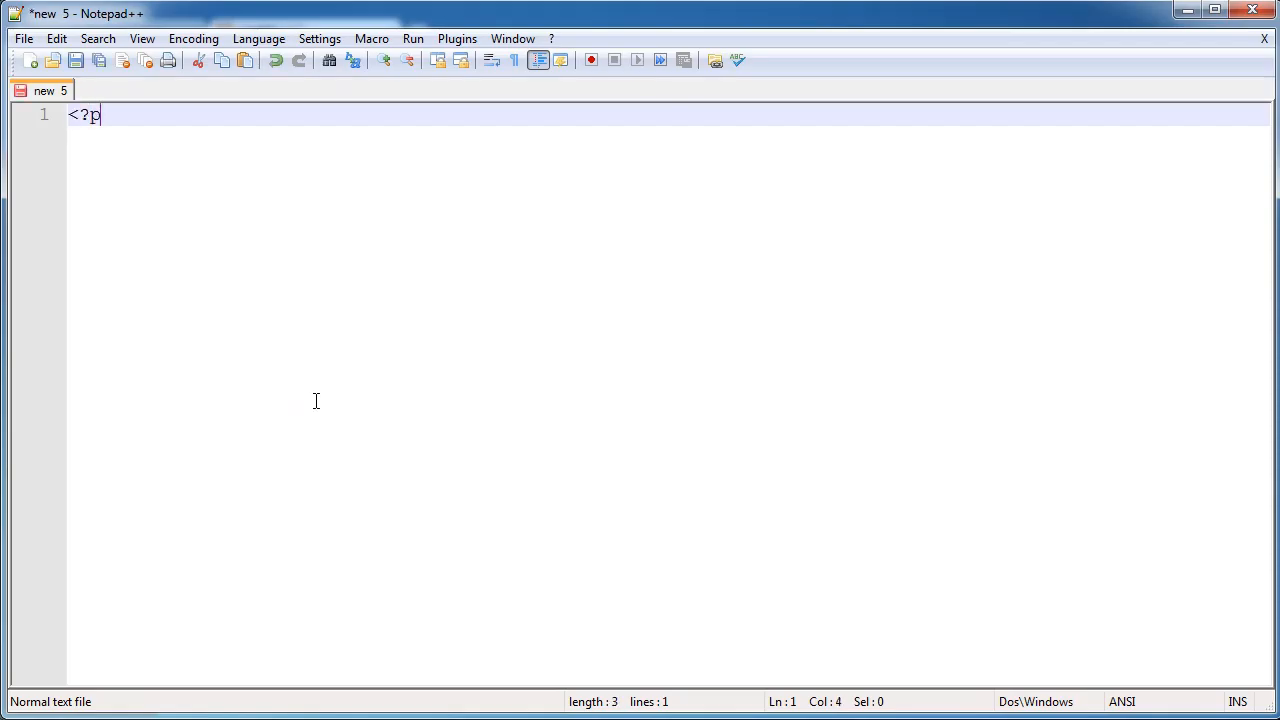
pyautogui.press('Return')
pyautogui.press('Return')
pyautogui.write('?>')
pyautogui.press('Up')
pyautogui.press('Down')
pyautogui.hotkey('shift', 'Home')
pyautogui.hotkey('shift', 'Up')
pyautogui.press('Delete')
# Step: Save the new file as index.php in the start folder
pyautogui.hotkey('ctrl', 's')
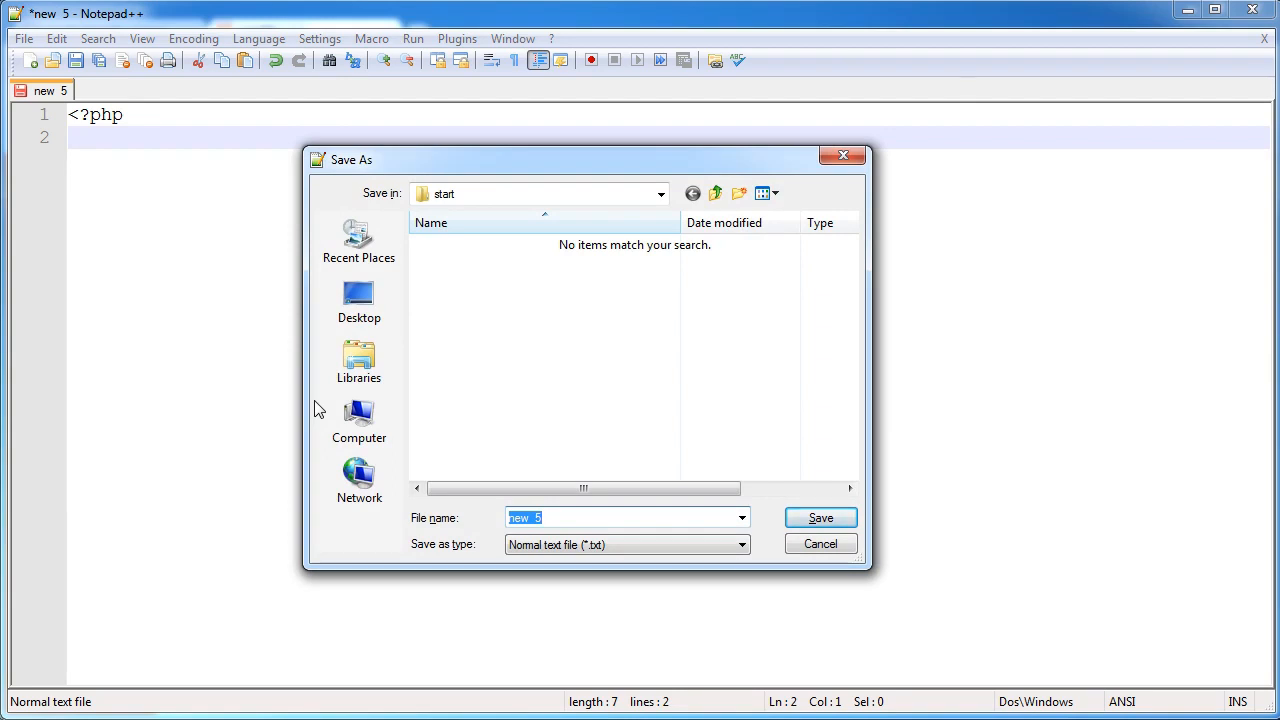
pyautogui.write('index.php')
pyautogui.press('Return')
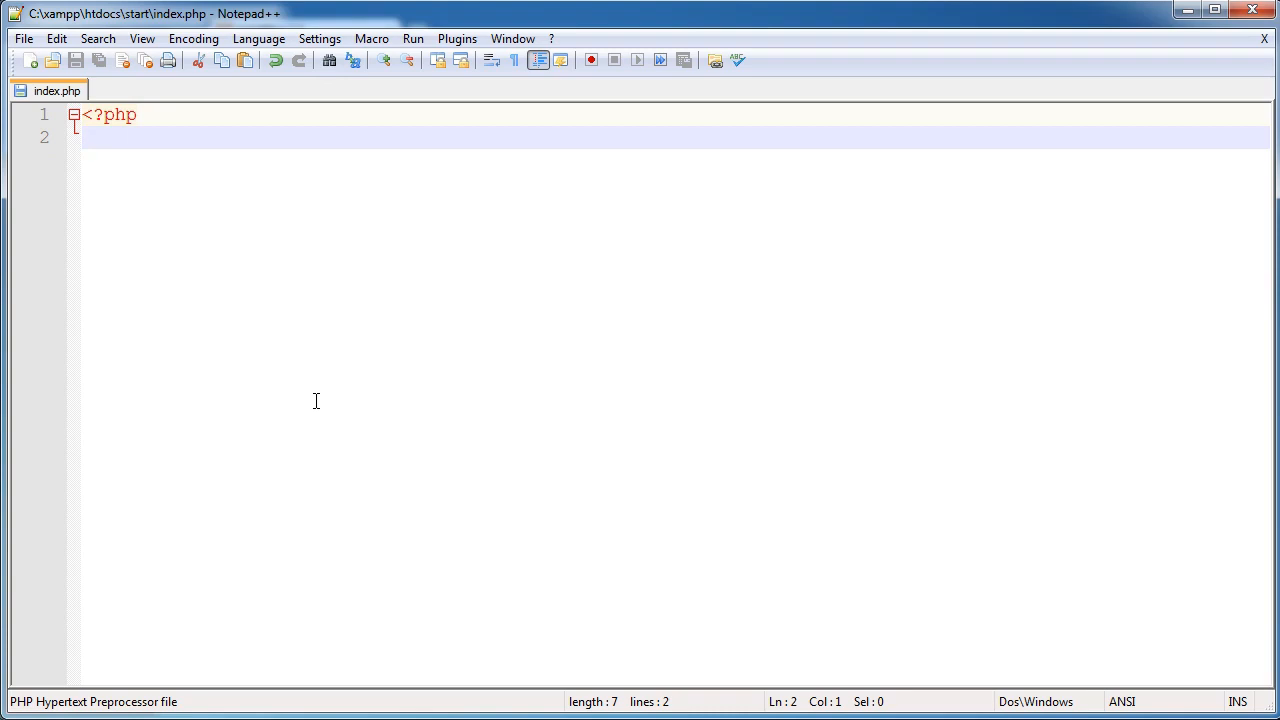
# Step: Add the statement echo 'Test'; on line 2 of index.php and save the file
pyautogui.write("echo '';")
pyautogui.press('Left')
pyautogui.press('Left')
pyautogui.write('Test')
pyautogui.hotkey('ctrl', 's')
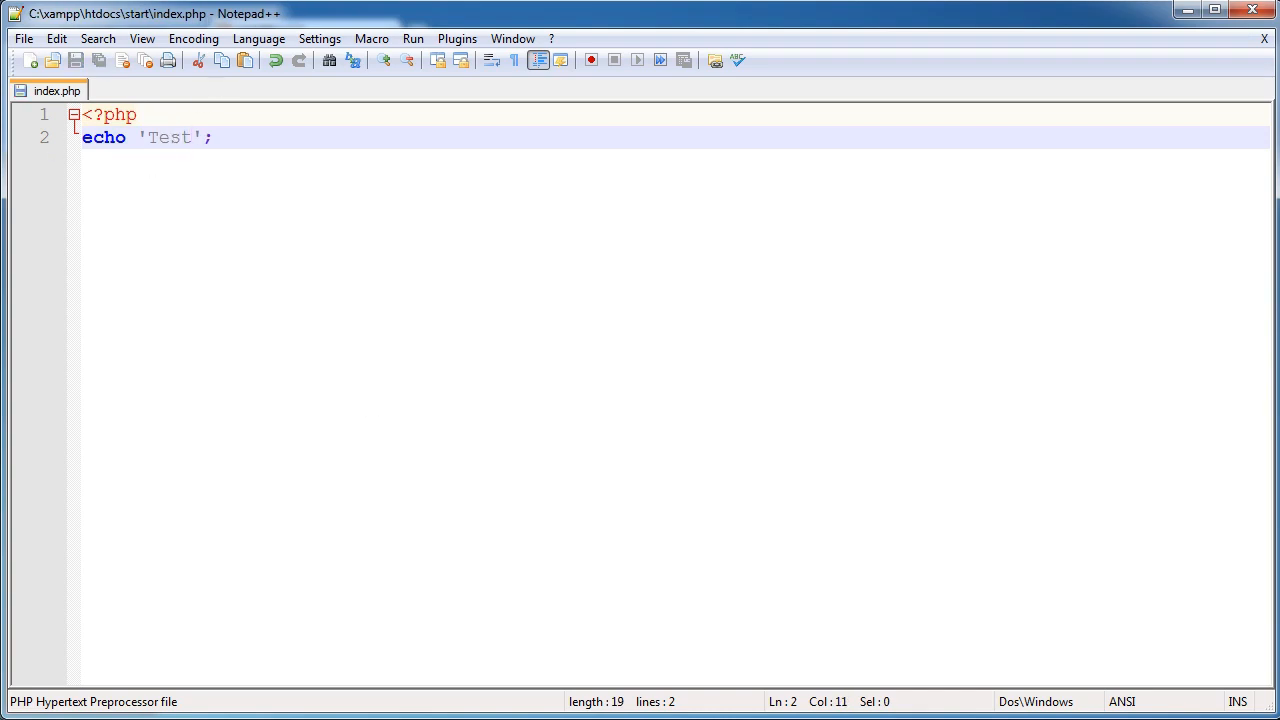
# Step: Switch to the browser and load localhost/start in place of the XAMPP page
pyautogui.hotkey('alt', 'Tab')
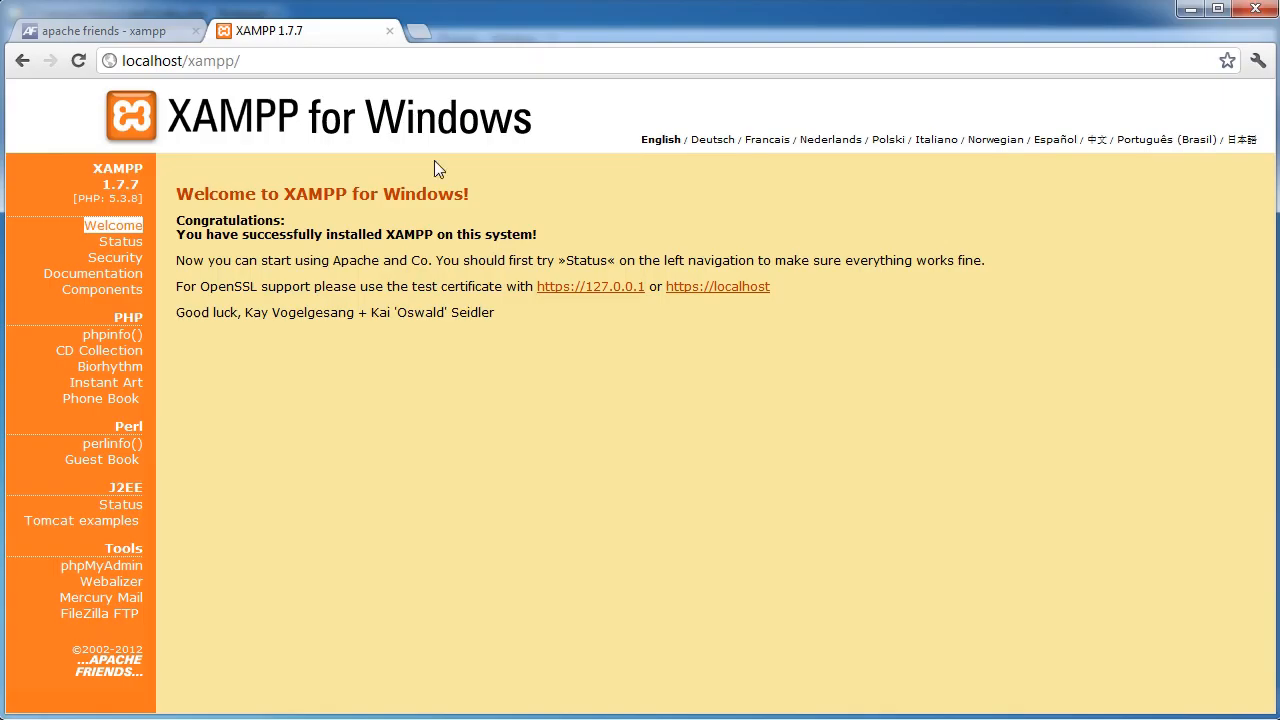
pyautogui.moveTo(284, 62); pyautogui.dragTo(187, 61)
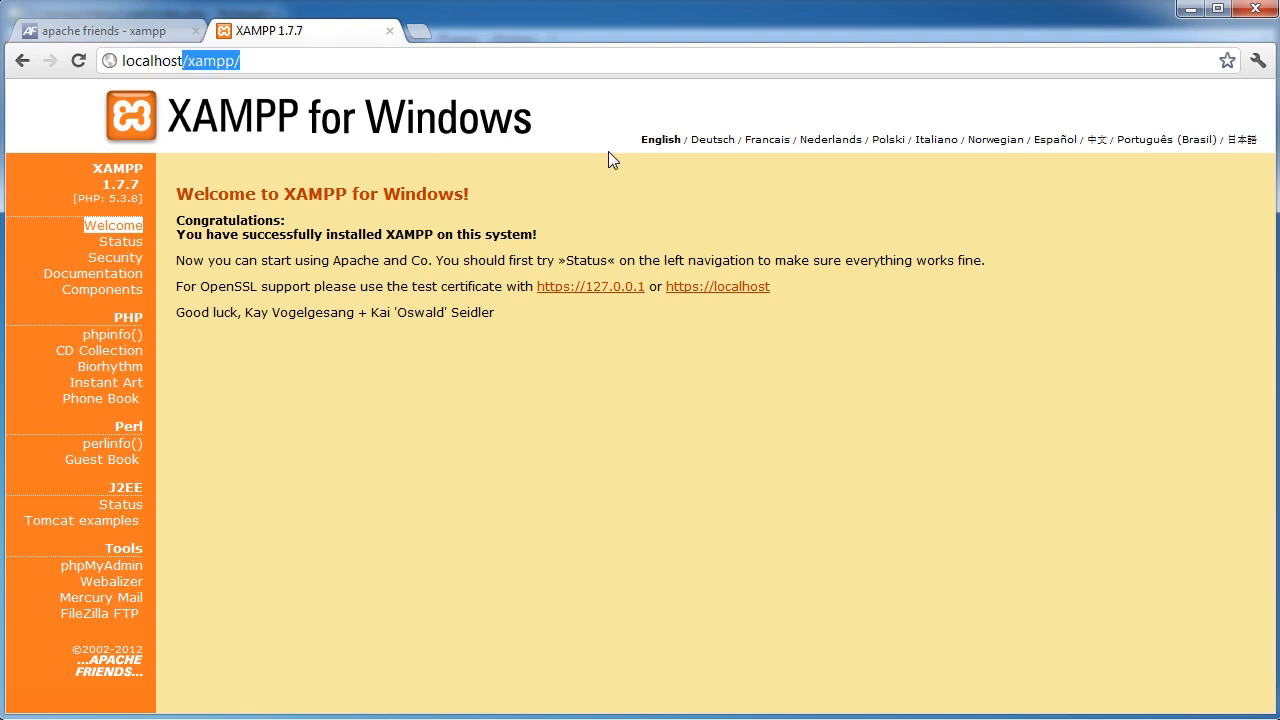
pyautogui.write('start')
pyautogui.press('Return')
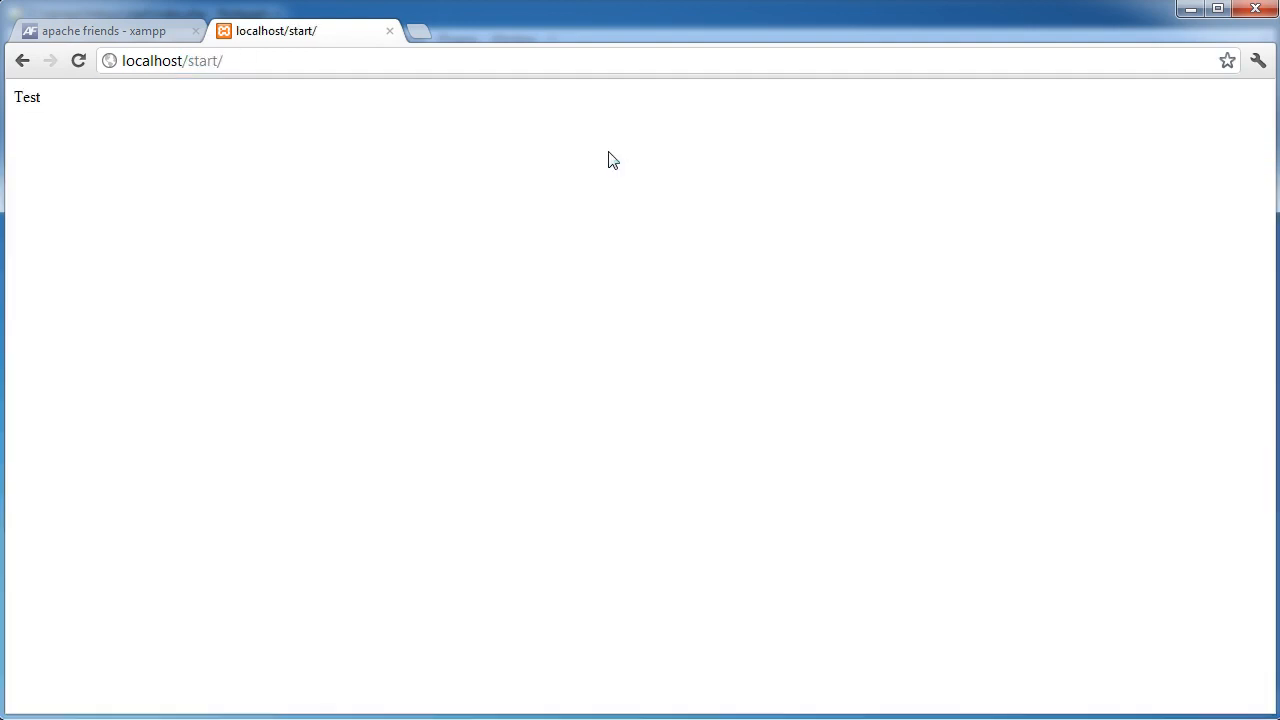
# Step: Highlight the page's output text, compare it with the code in index.php, and return to the browser
pyautogui.moveTo(43, 97); pyautogui.dragTo(13, 97)
pyautogui.click(103, 129)
pyautogui.hotkey('alt', 'Tab')
pyautogui.hotkey('ctrl', 'a')
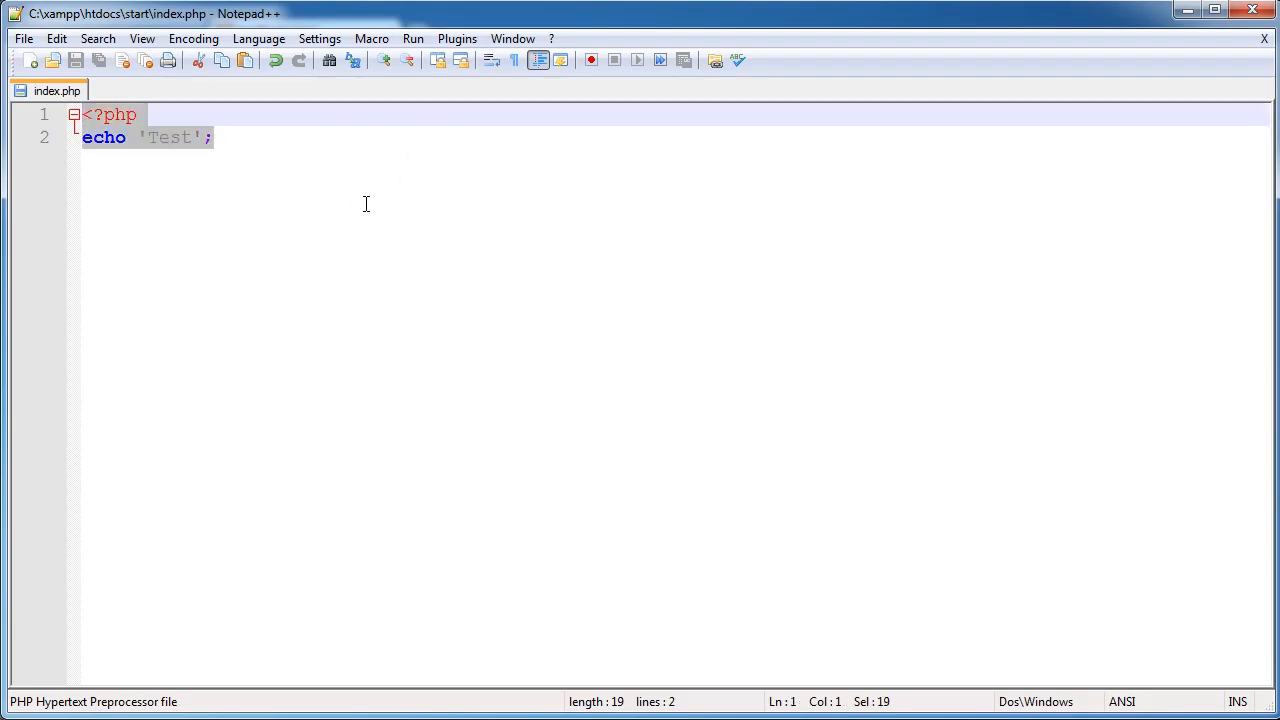
pyautogui.click(220, 431)
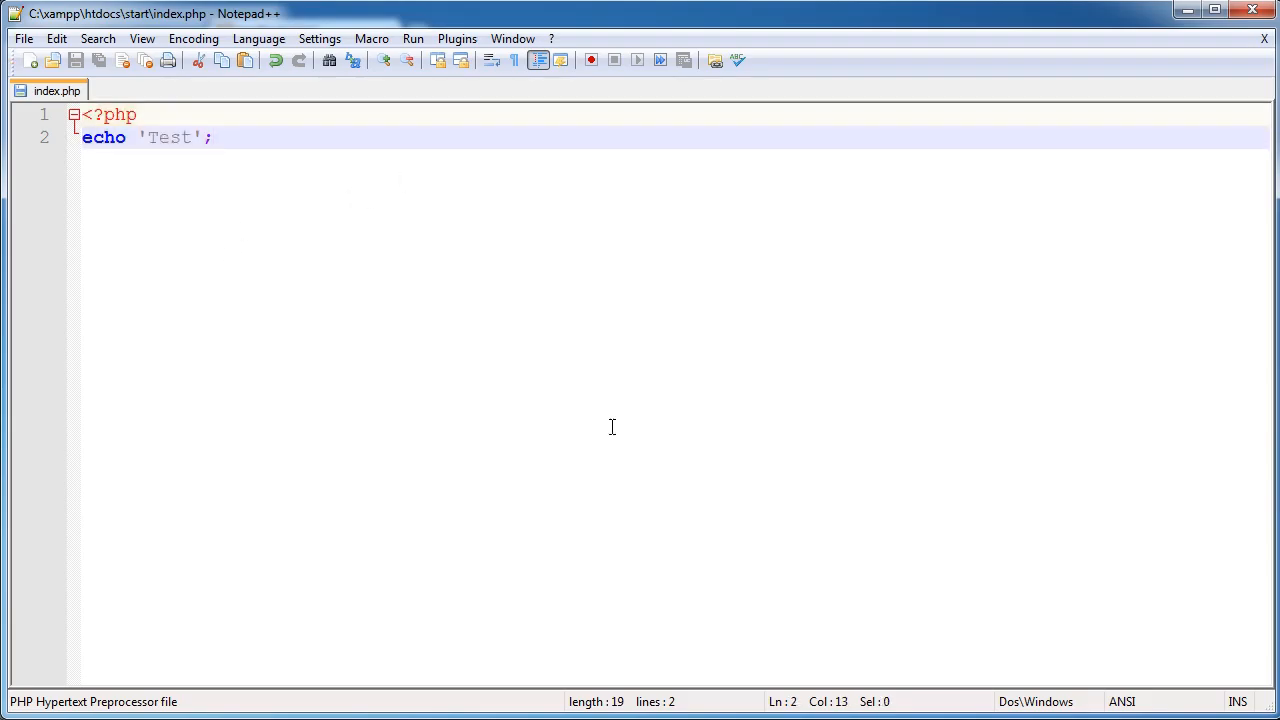
pyautogui.hotkey('alt', 'Tab')
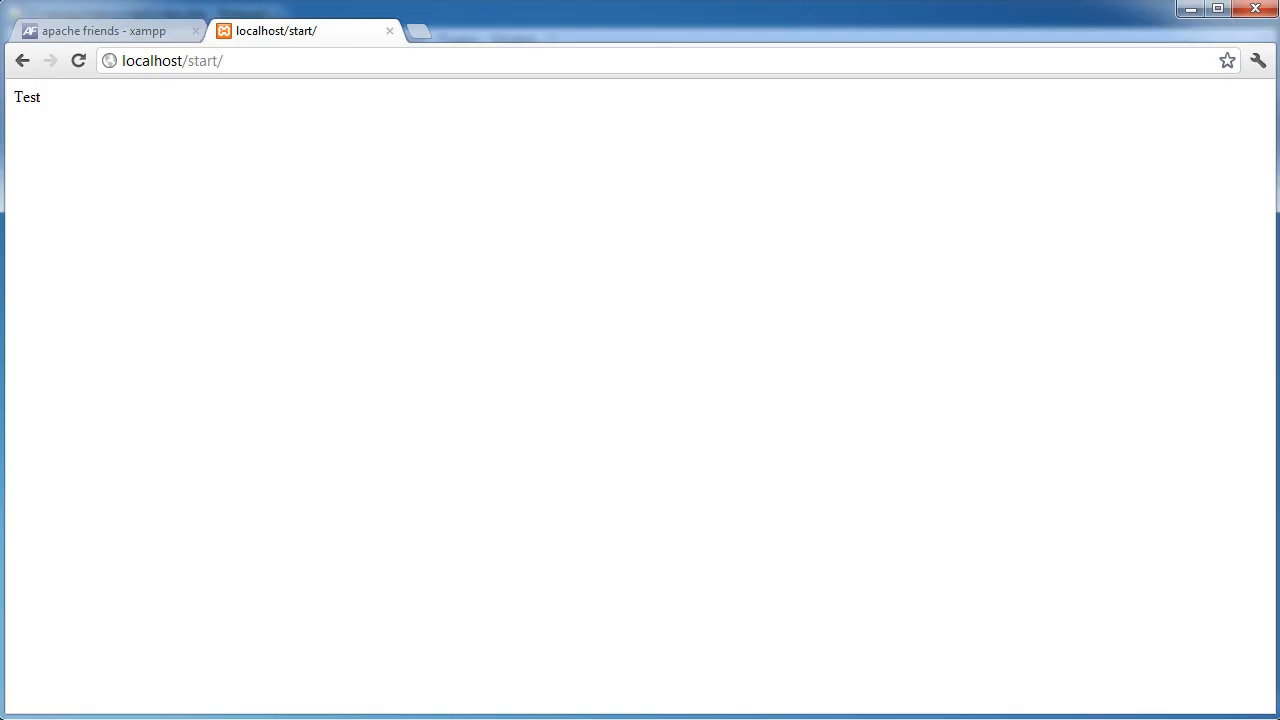